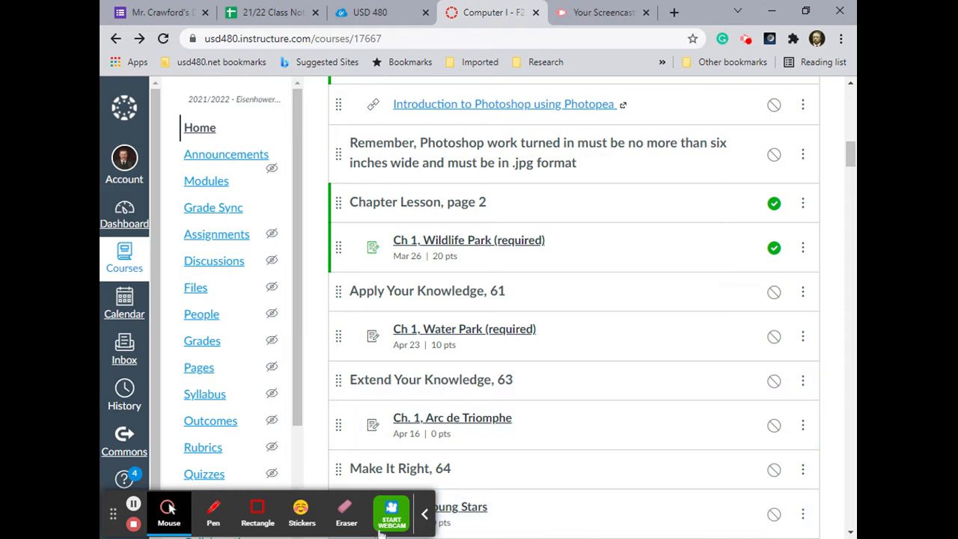
Step: Download Eagle.jpg from the page 2 chapter lesson in the Photoshop Files & Images (Chapter 1) module
click(425, 516)
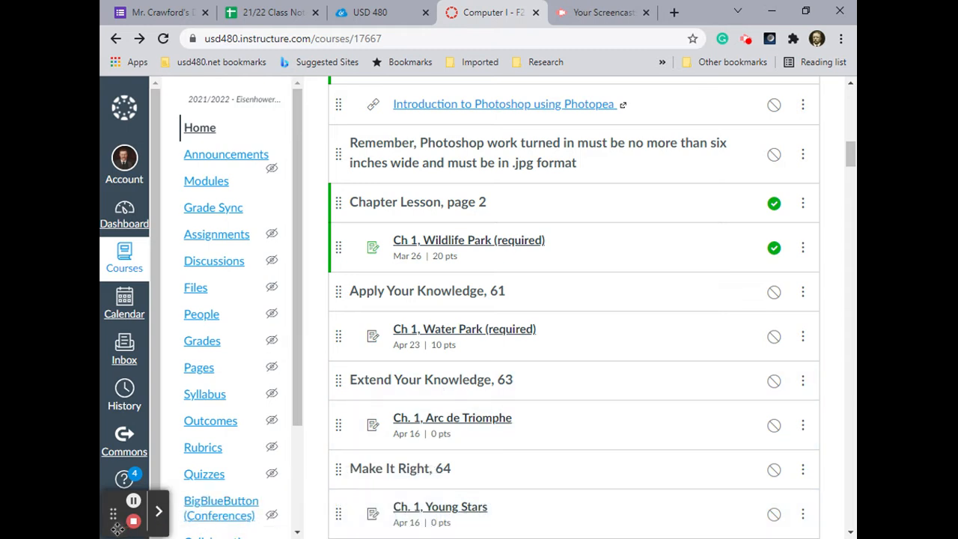
drag(116, 515, 789, 104)
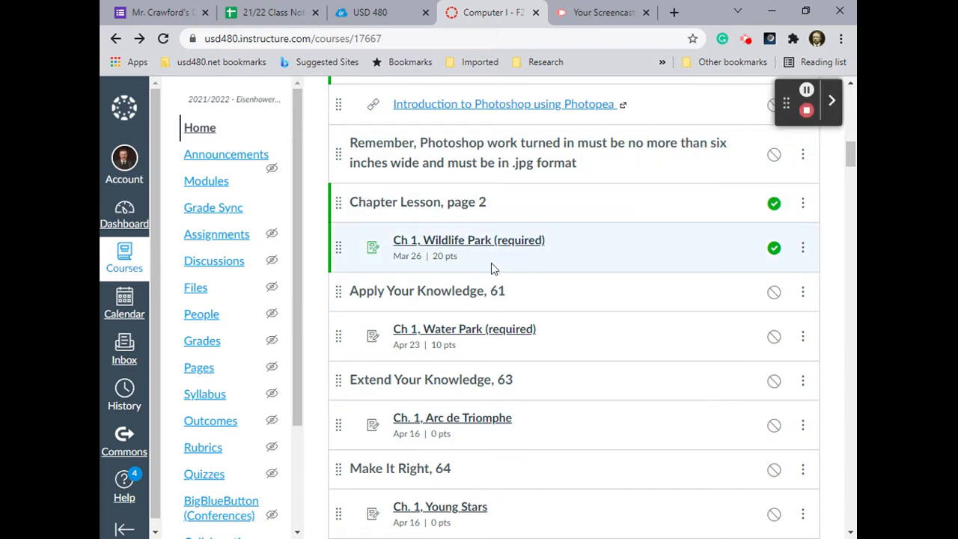
scroll(515, 289, down, 10)
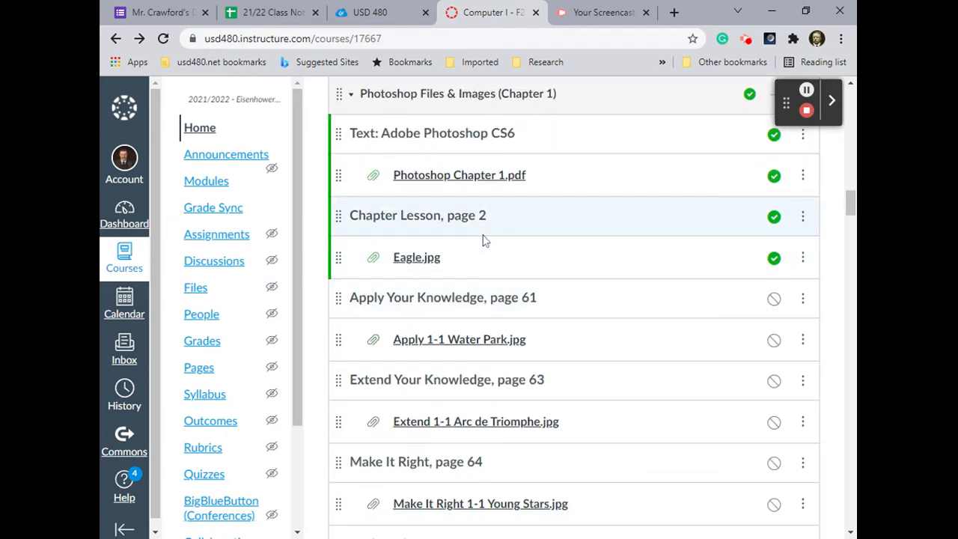
scroll(483, 240, down, 1)
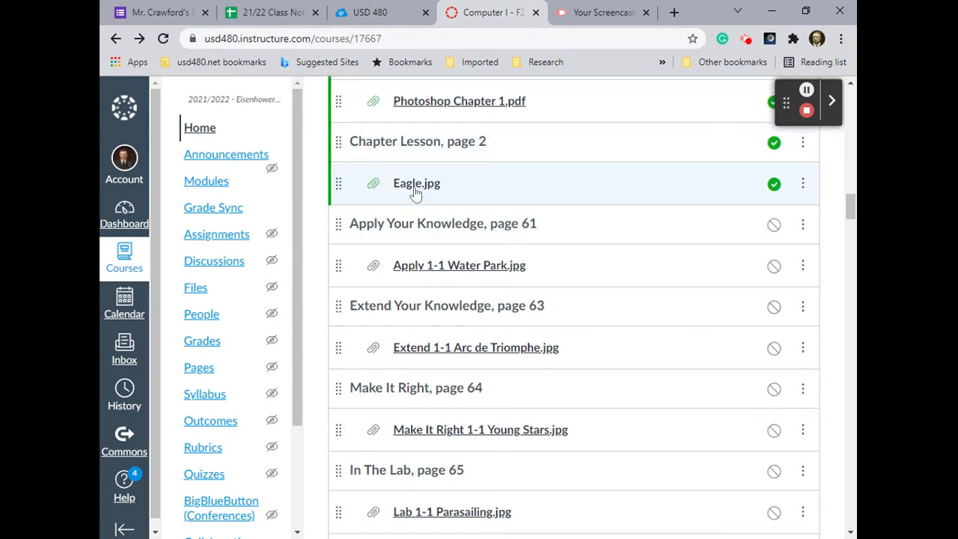
click(415, 192)
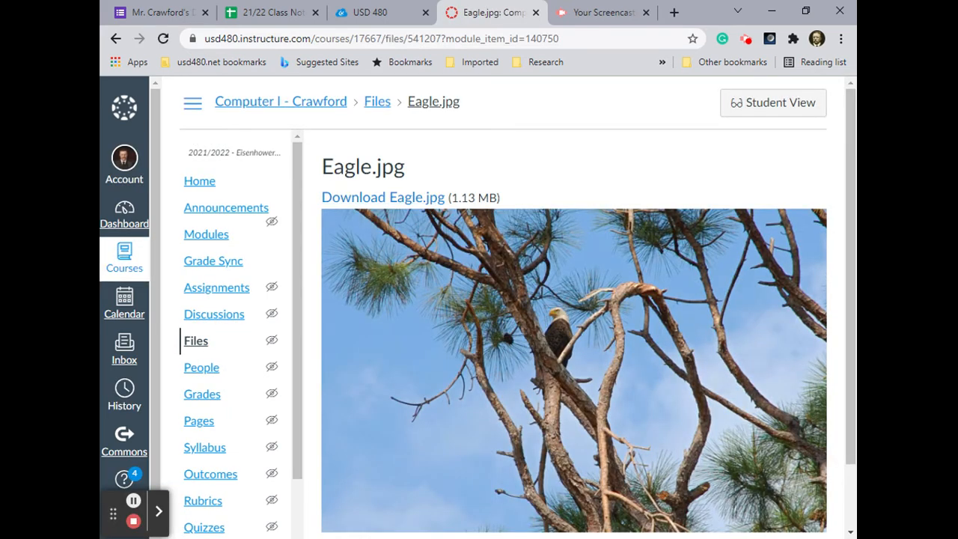
click(427, 198)
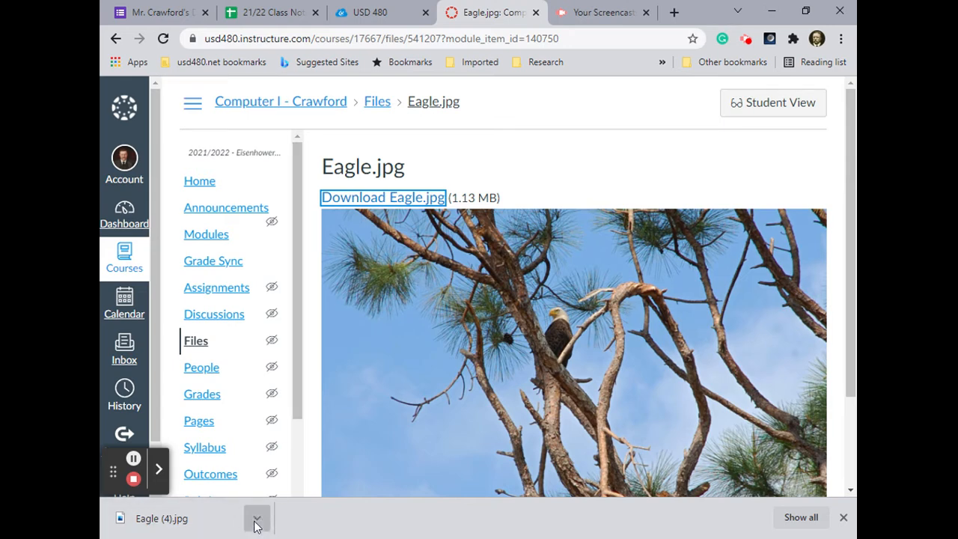
click(296, 467)
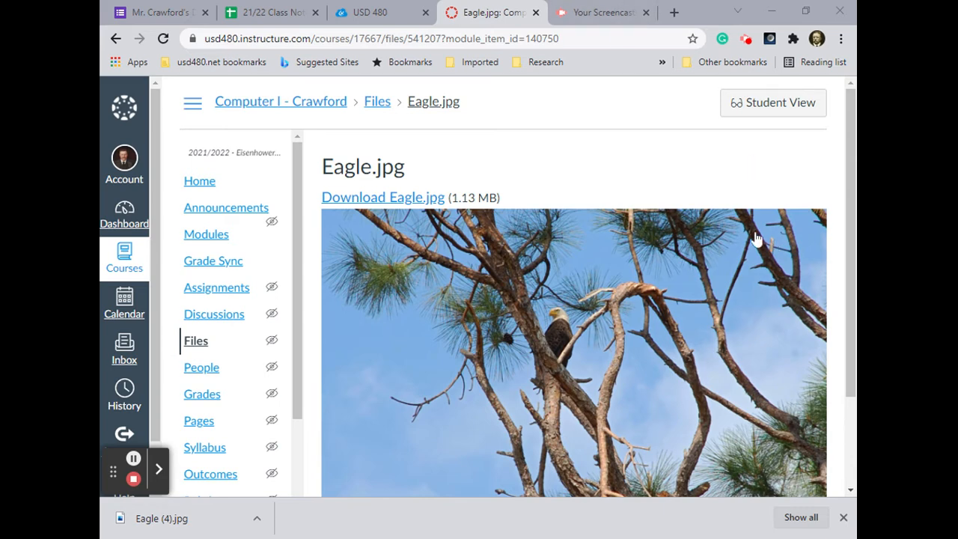
Step: Open photopea.com in a new browser tab and close the downloads bar to enlarge the workspace
click(675, 13)
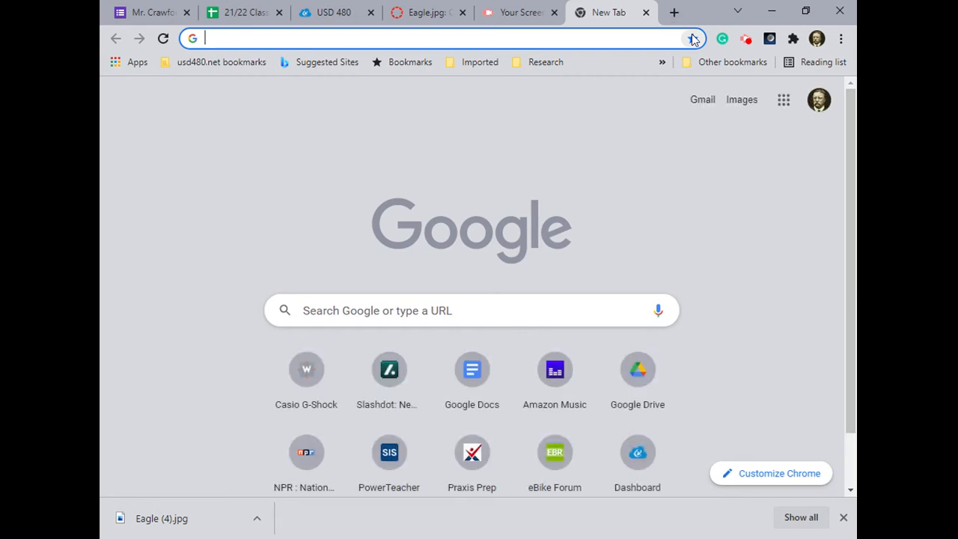
text(photo)
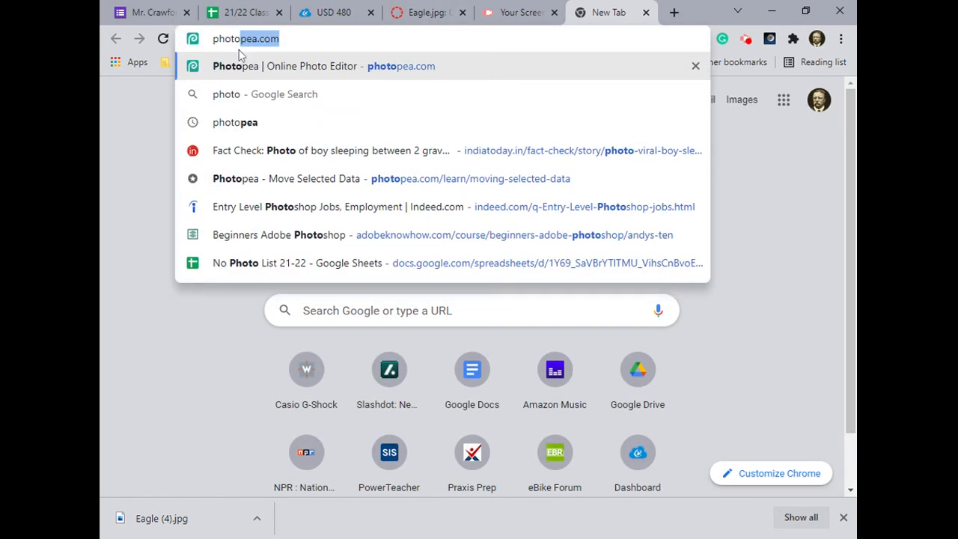
click(395, 67)
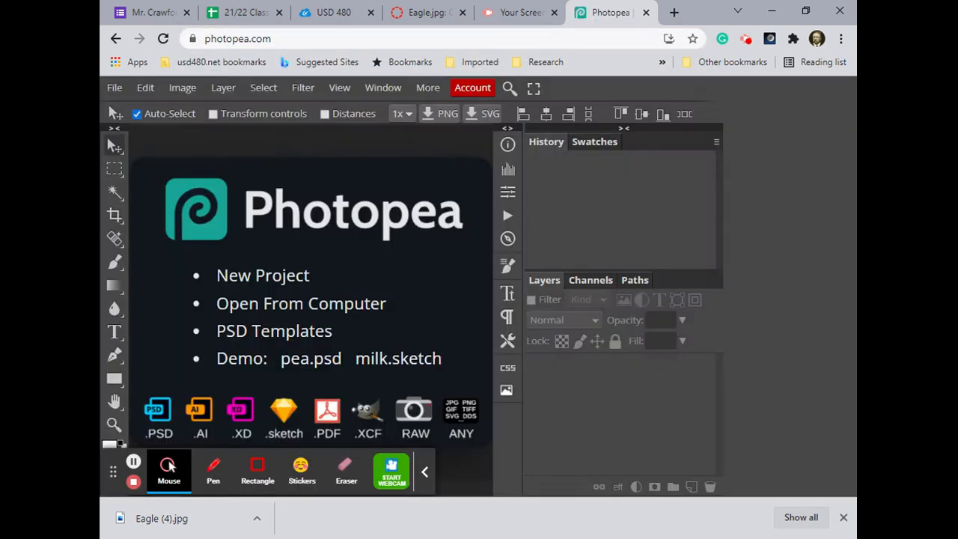
click(844, 518)
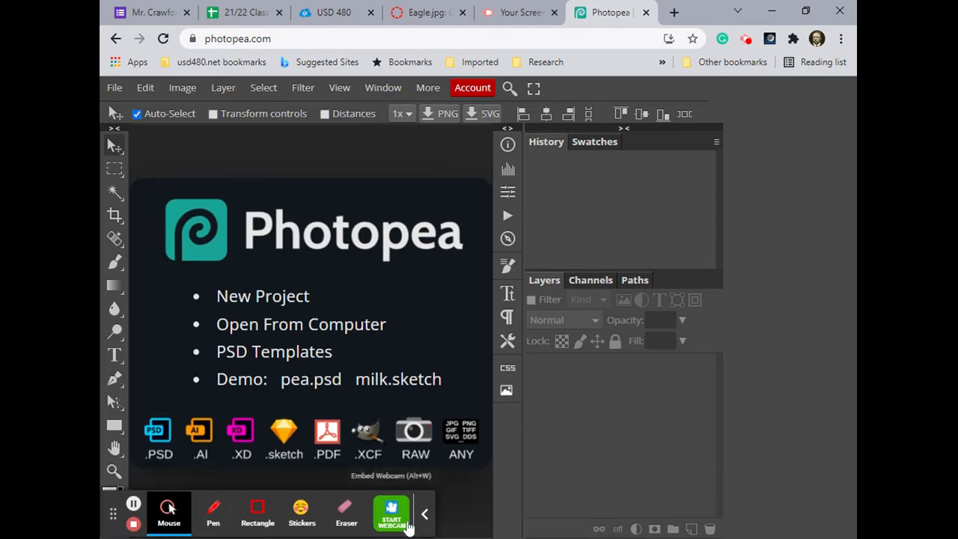
click(424, 515)
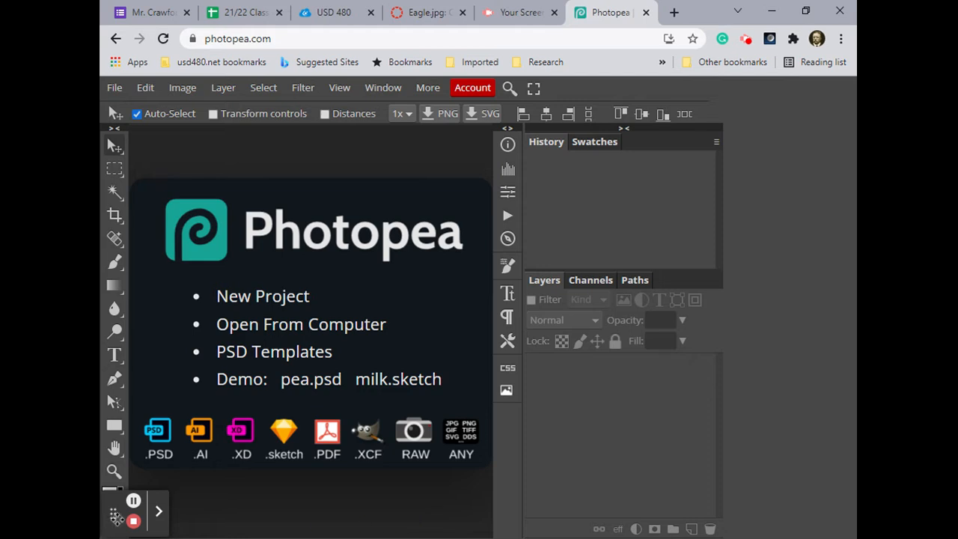
drag(113, 513, 802, 106)
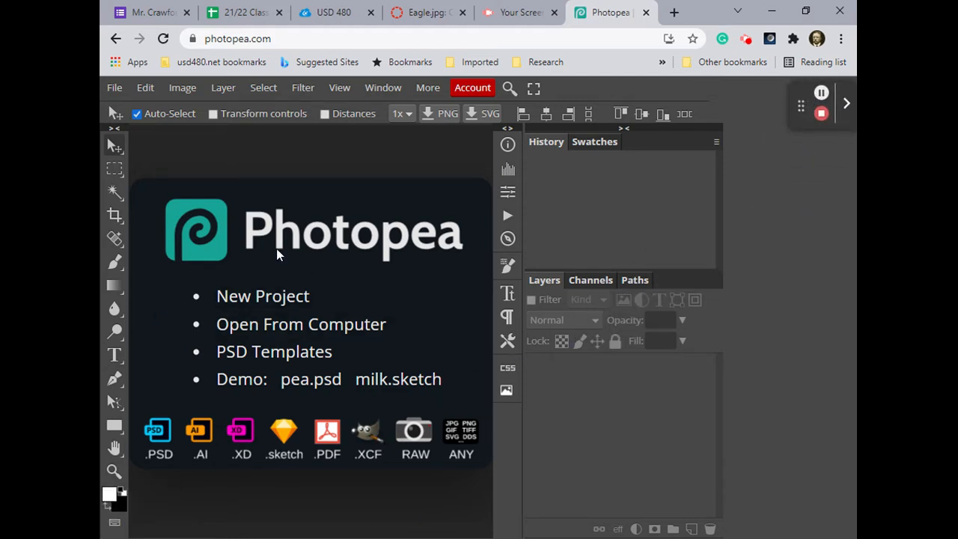
Step: Open the downloaded Eagle (4).jpg from the computer and save it as a PSD named Eagle 5 Nov
click(114, 89)
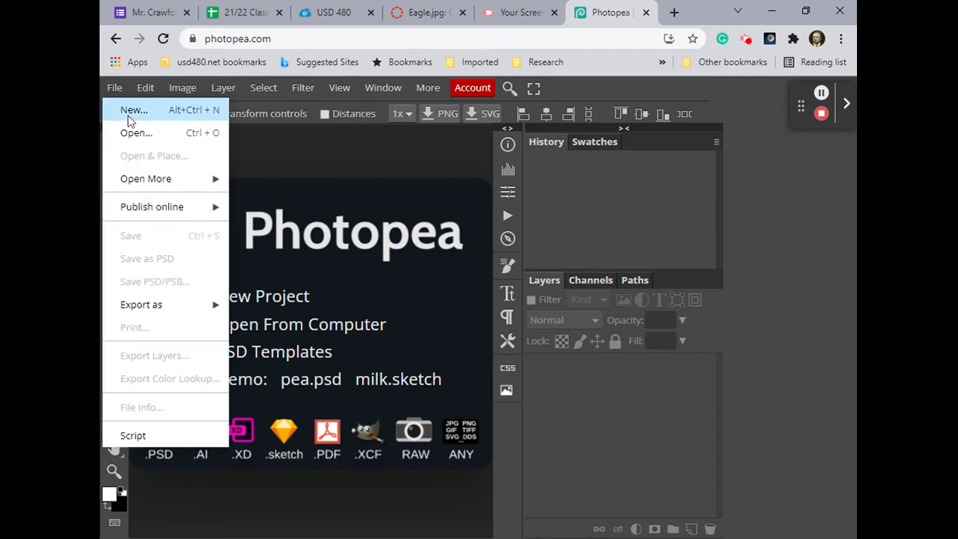
click(133, 136)
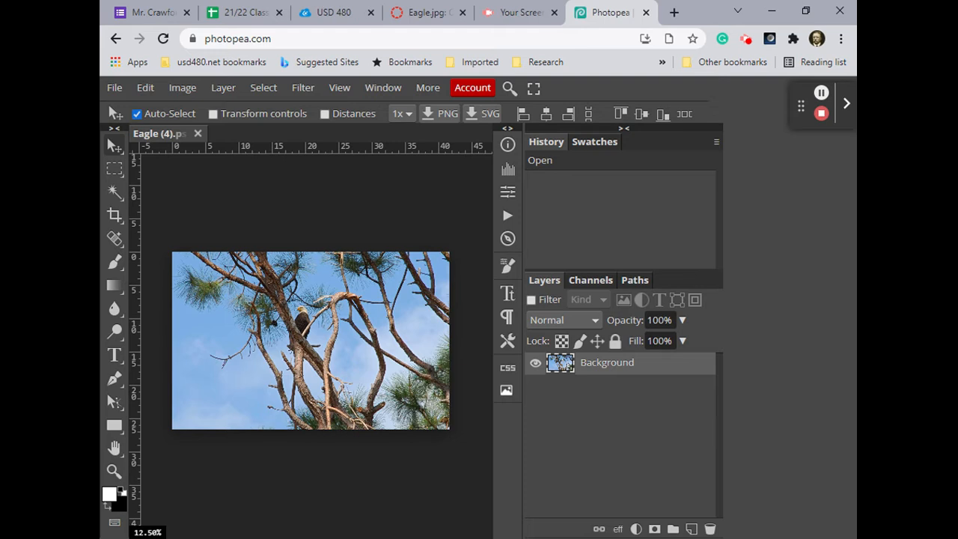
click(112, 88)
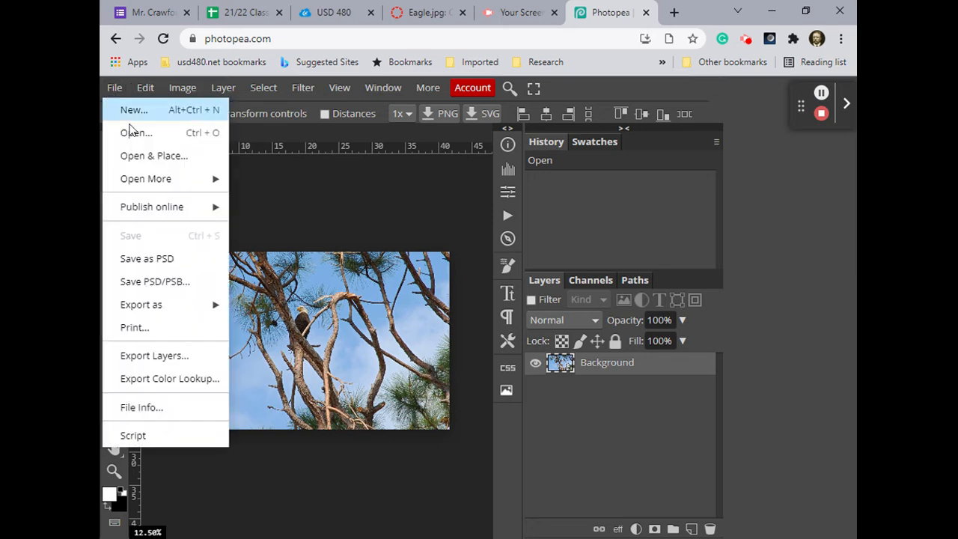
click(181, 266)
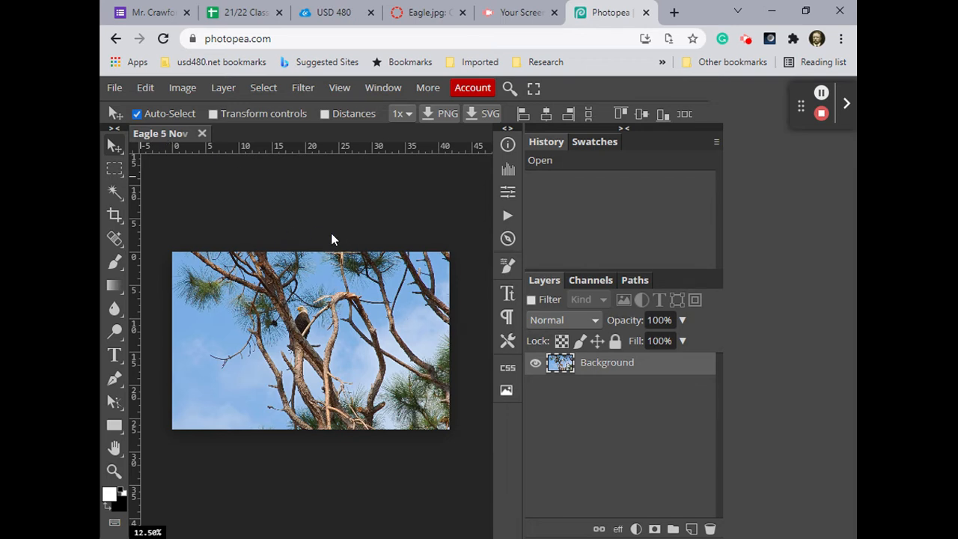
Step: Hide the rulers around the eagle image and show them again
scroll(333, 237, up, 1)
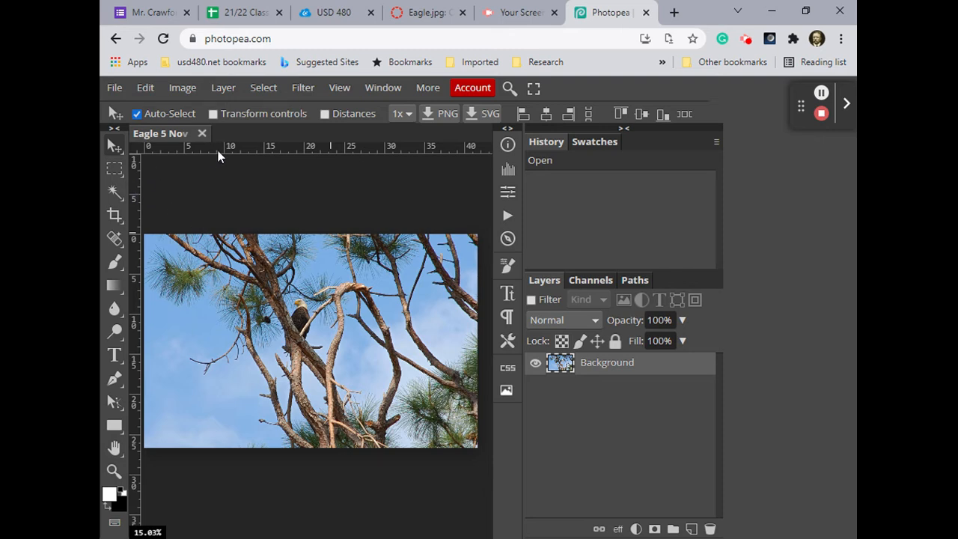
click(341, 87)
click(356, 289)
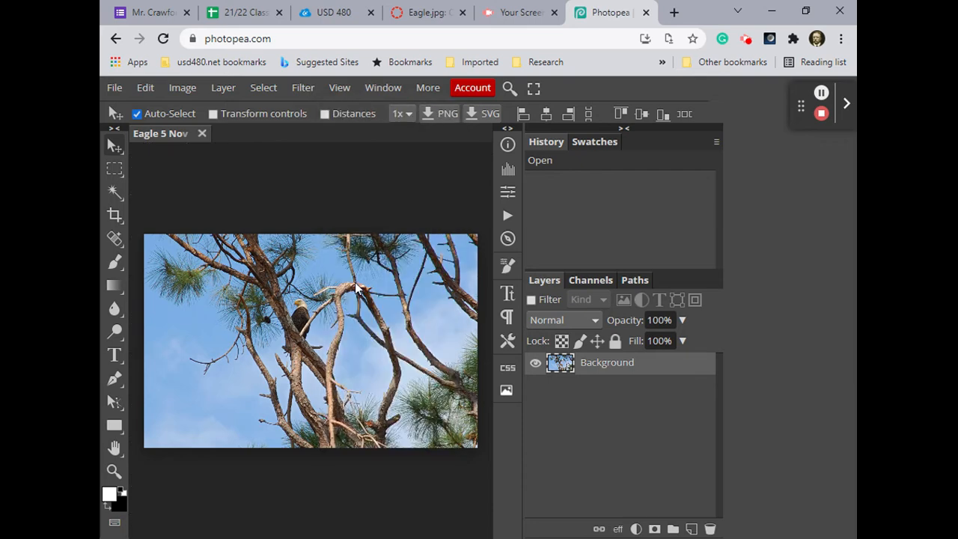
click(340, 89)
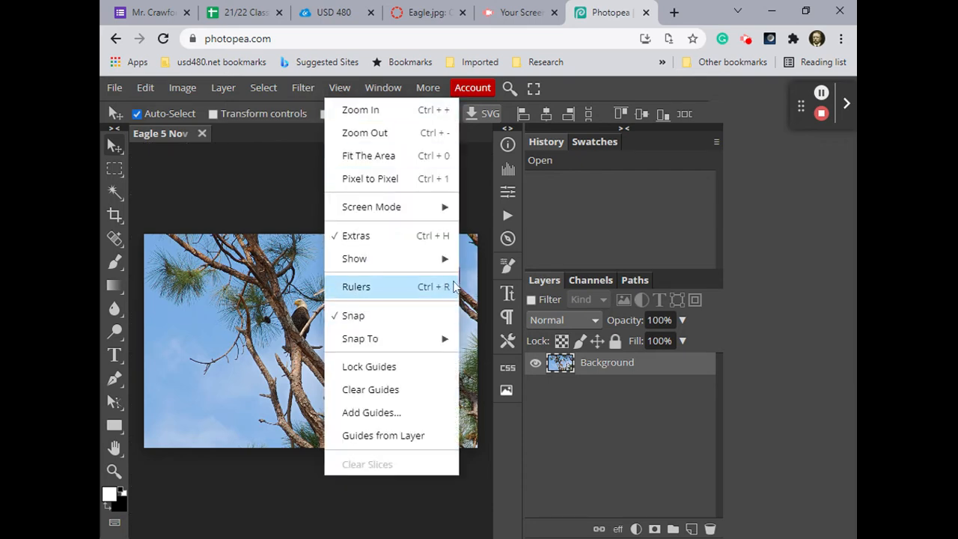
click(382, 288)
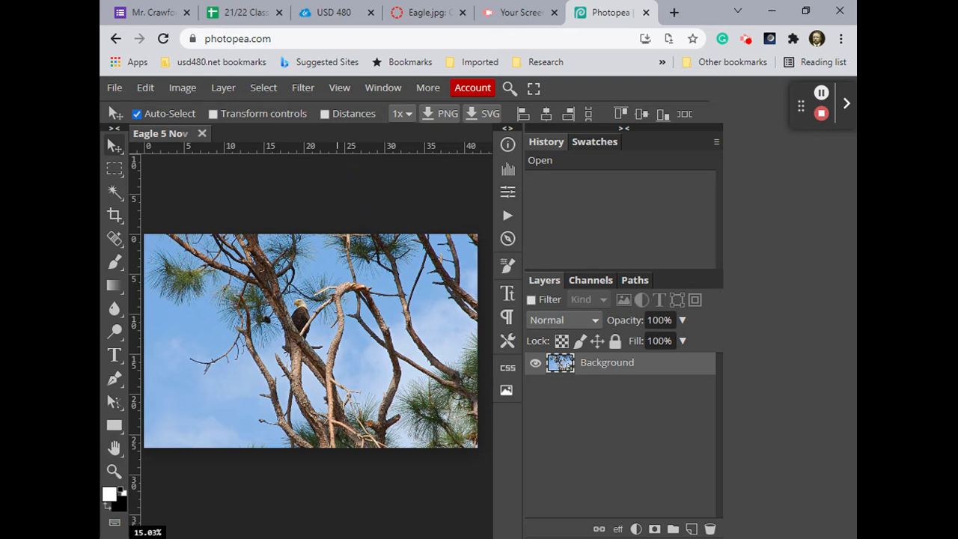
Step: Set the Crop tool to a fixed ratio with Delete Cropped Pixels enabled, and fit the crop frame to the whole image
click(114, 213)
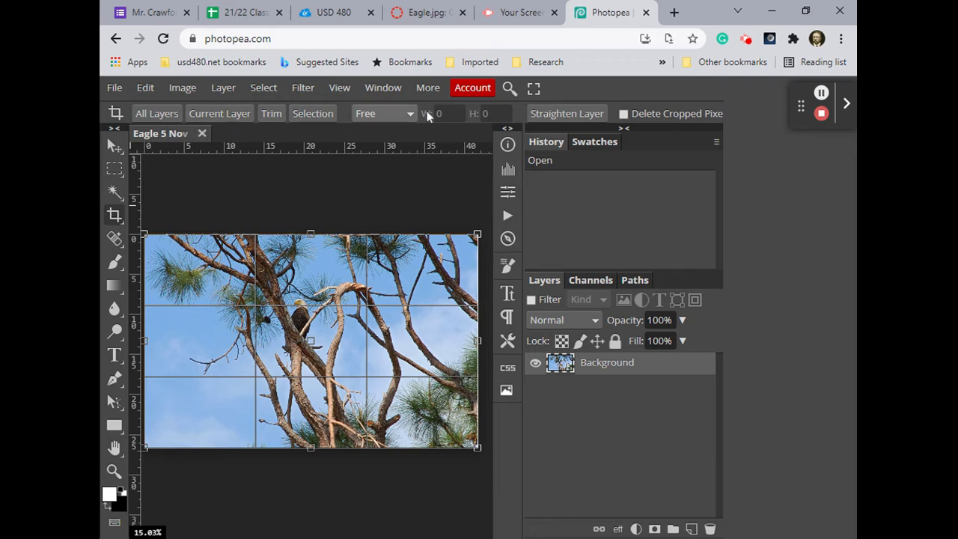
click(623, 114)
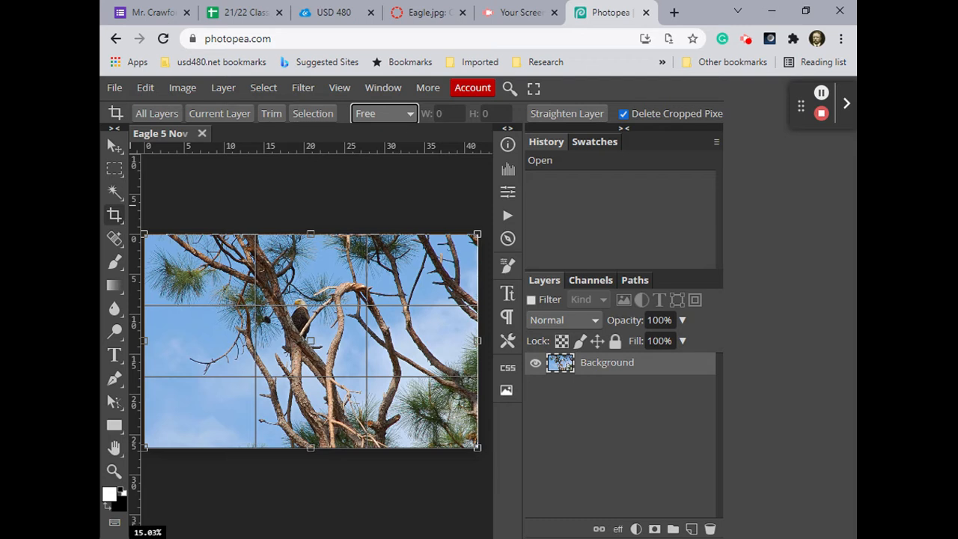
click(394, 141)
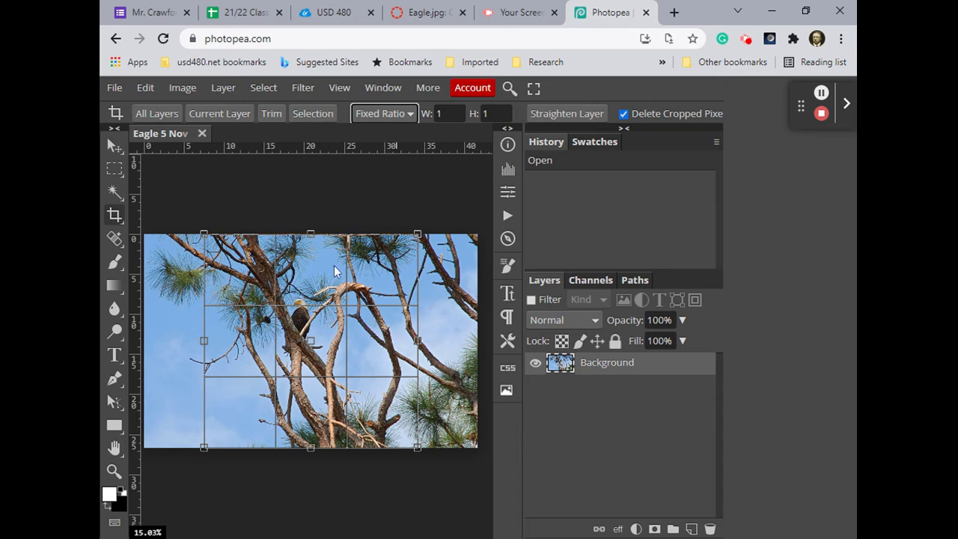
click(274, 116)
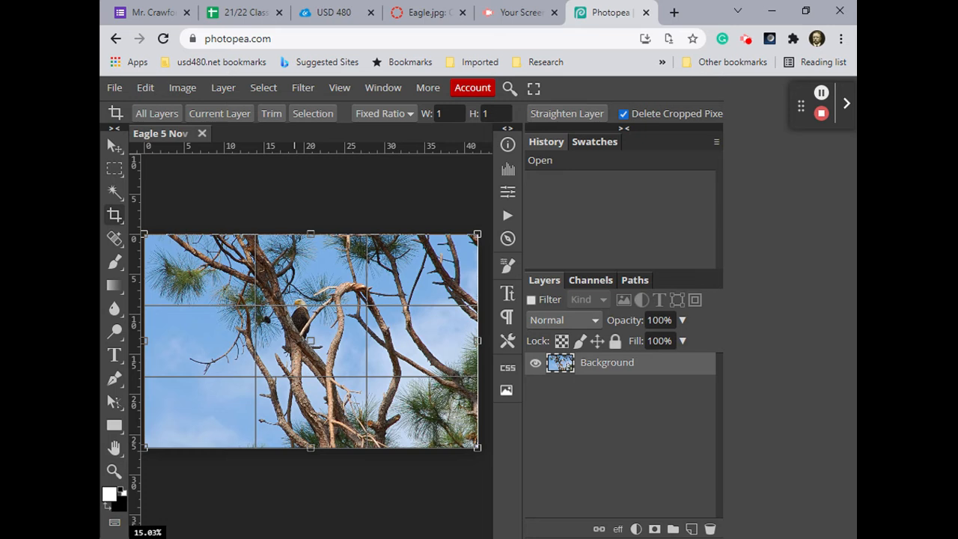
Step: Crop the image to about 29.6 by 18.9 in, with the frame at the photo's left edge and vertically centred around the eagle
drag(477, 235, 477, 236)
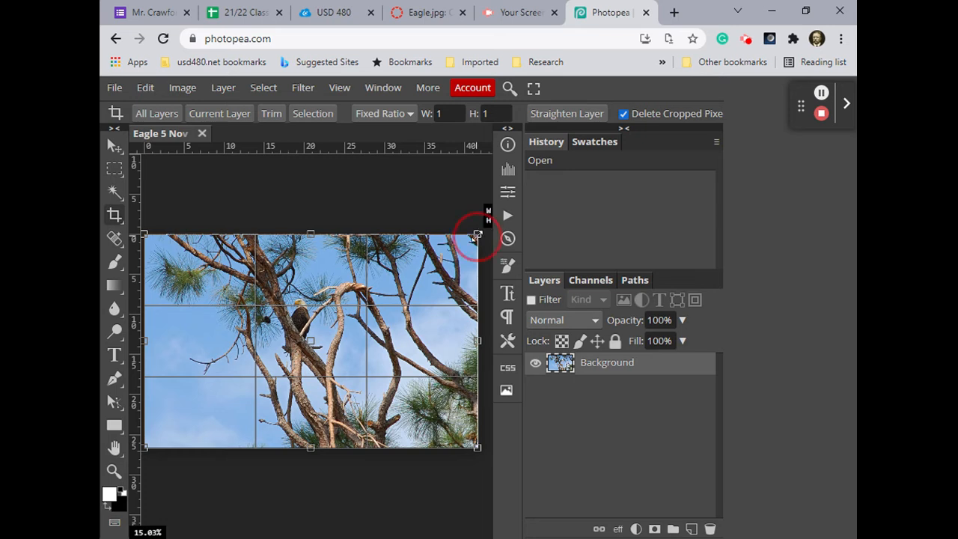
drag(477, 235, 381, 294)
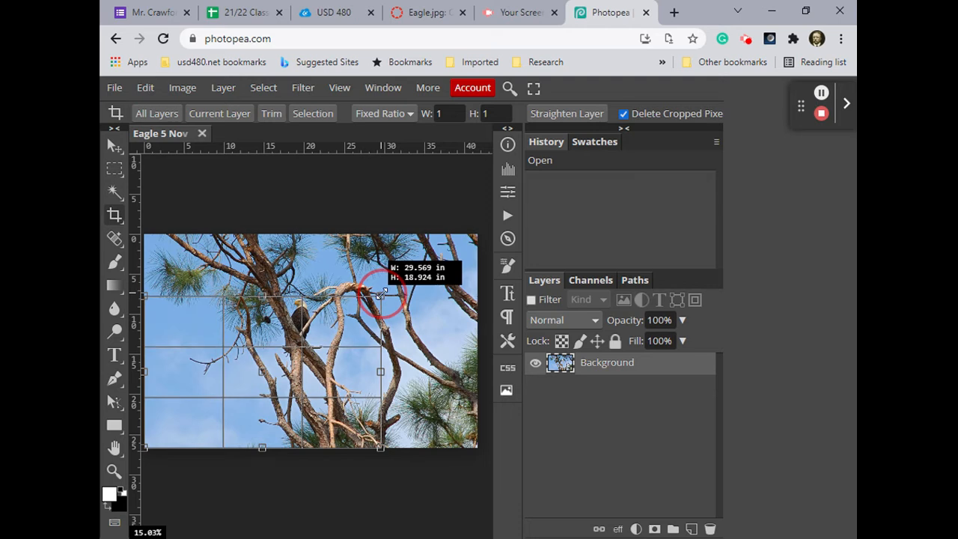
drag(381, 294, 381, 294)
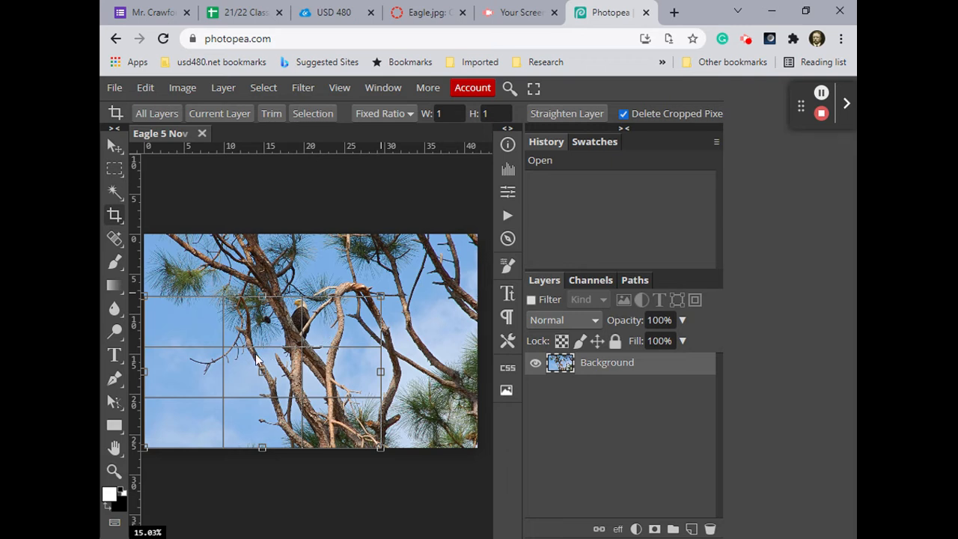
click(326, 329)
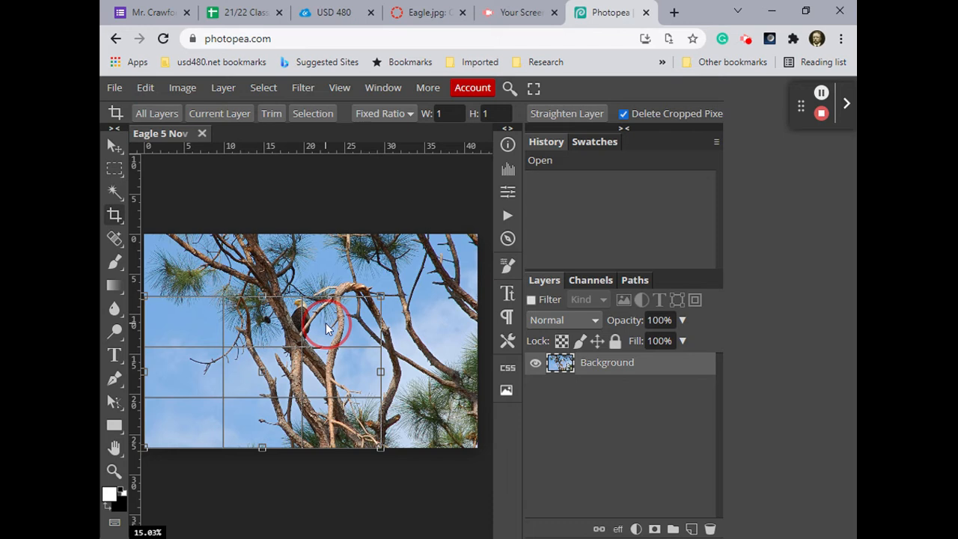
drag(326, 330, 326, 298)
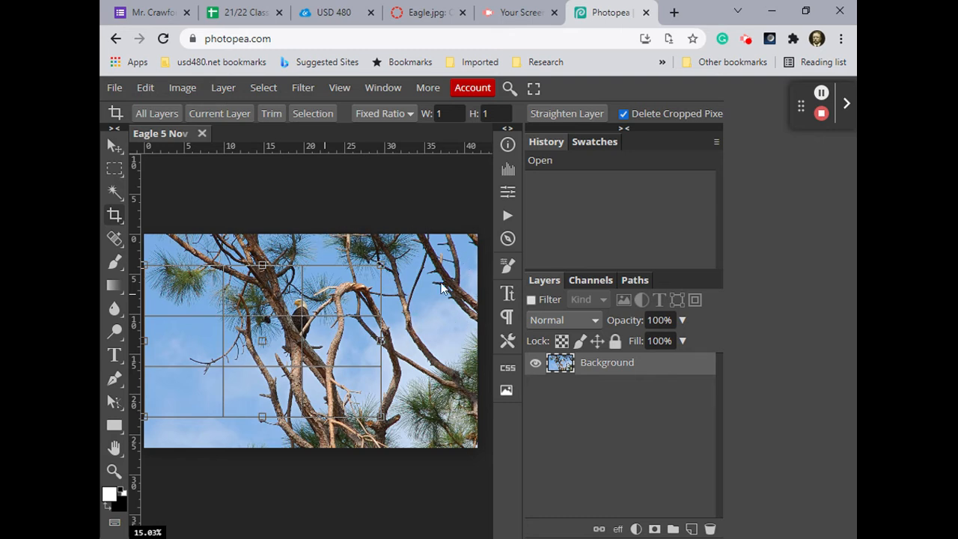
key(Return)
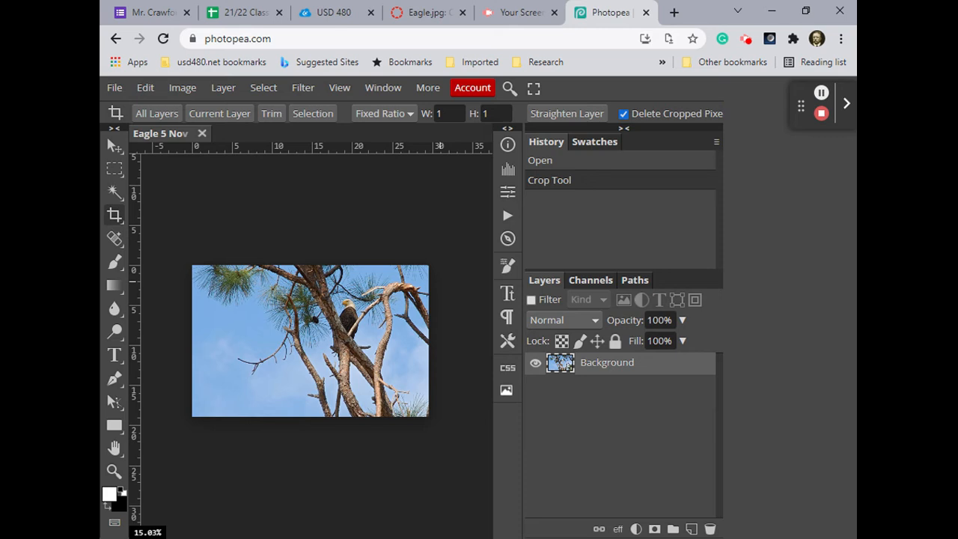
Step: Switch to the Canvas course home, open Photoshop Chapter 1.pdf from the Photoshop Files & Images (Chapter 1) module and look through it to page 6
click(424, 15)
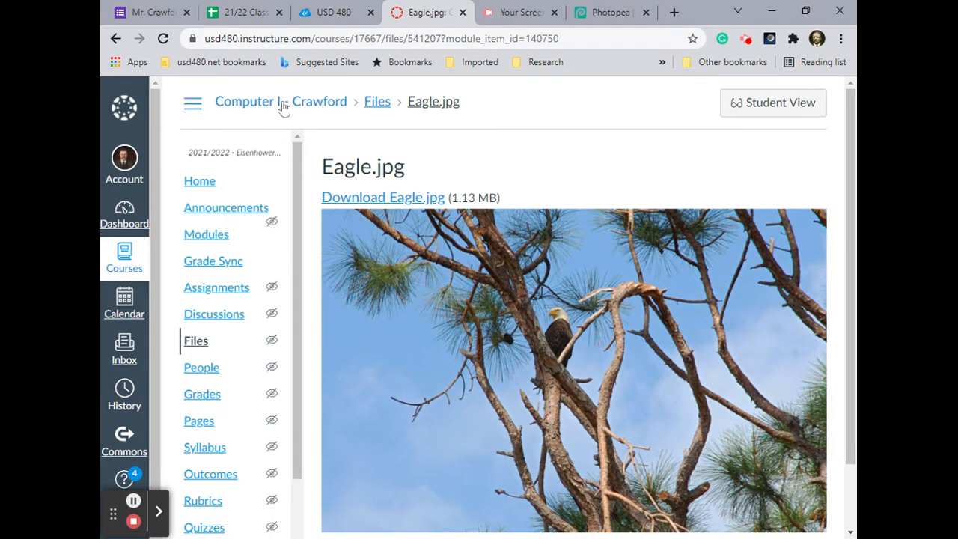
click(198, 185)
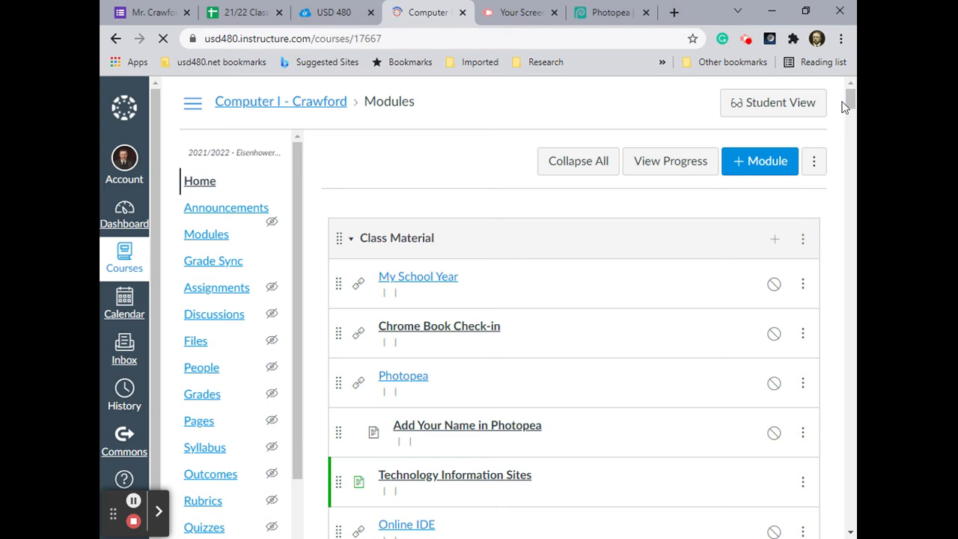
drag(850, 103, 838, 180)
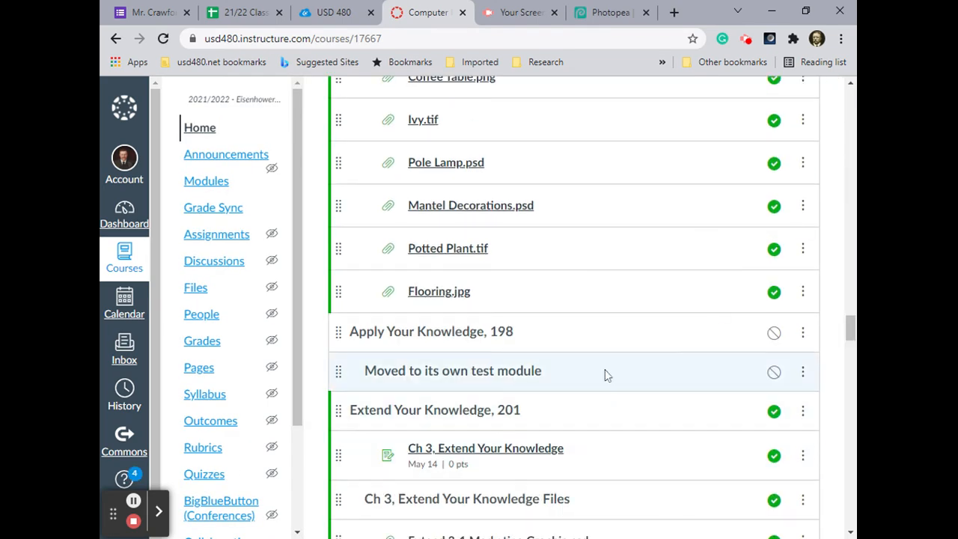
scroll(605, 372, down, 5)
scroll(605, 372, up, 15)
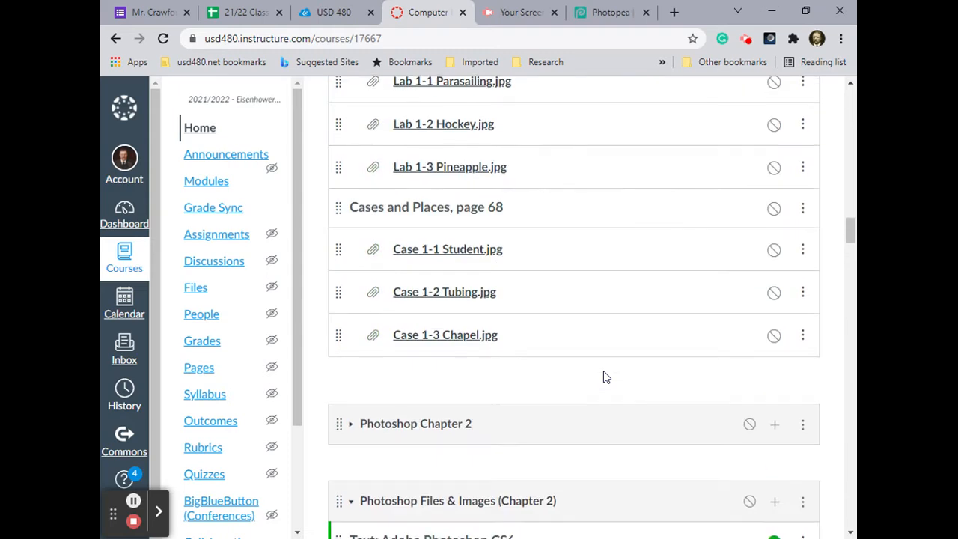
scroll(604, 376, up, 10)
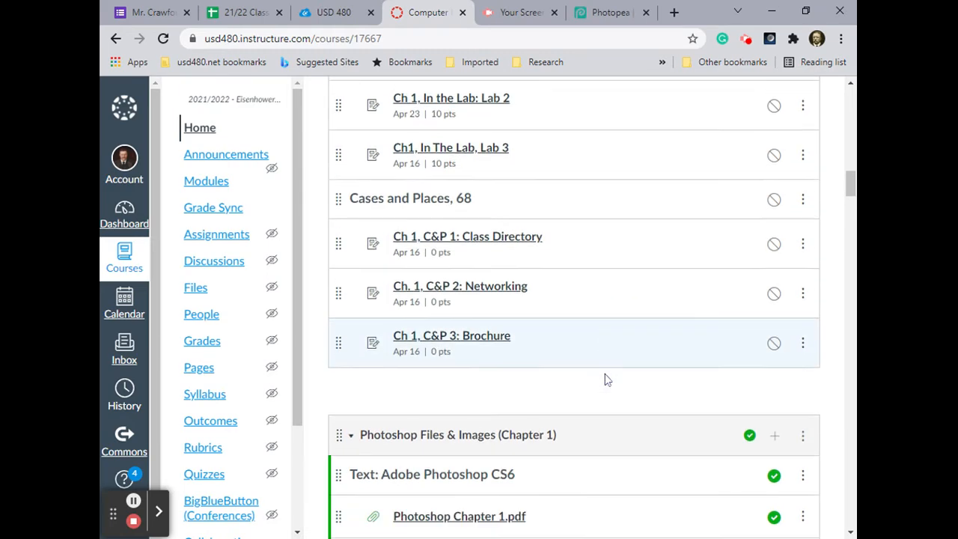
scroll(604, 379, down, 5)
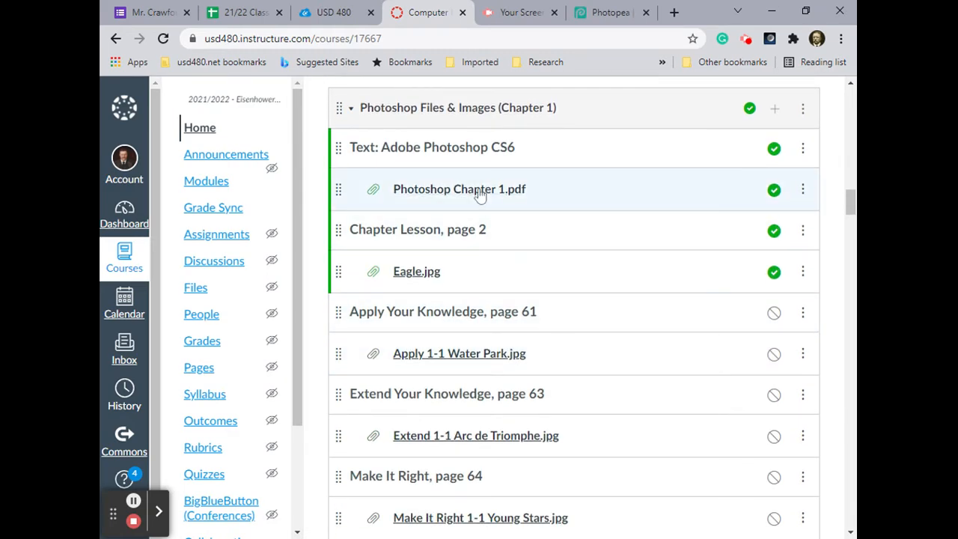
click(479, 194)
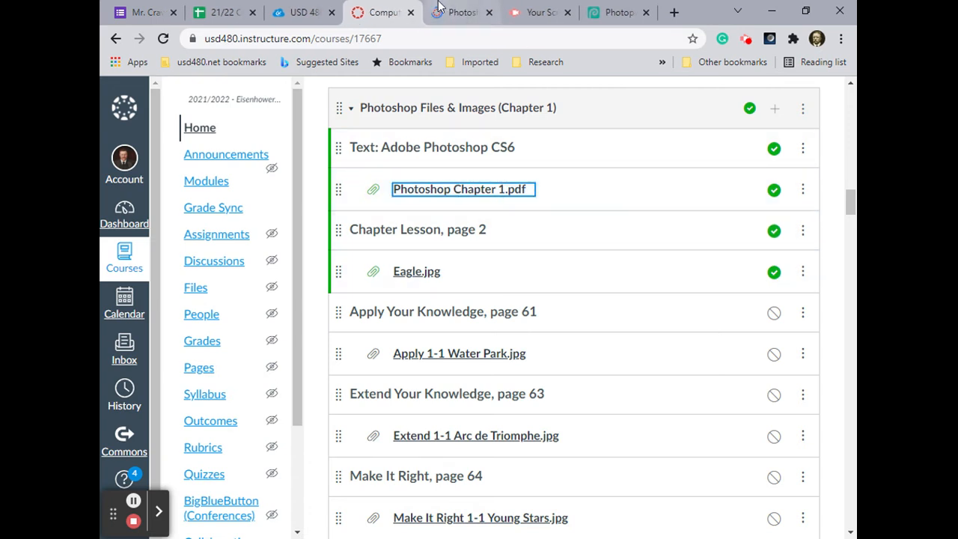
click(460, 13)
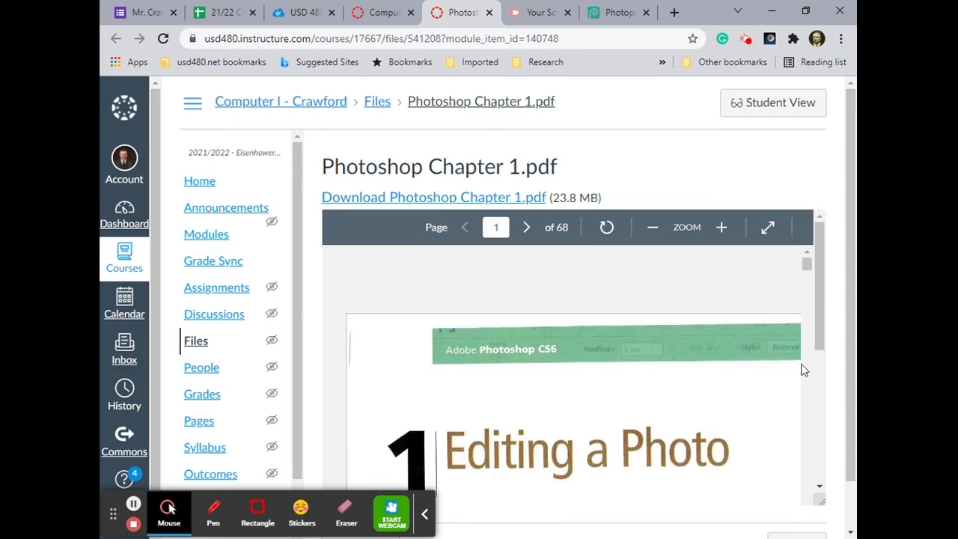
drag(806, 271, 808, 321)
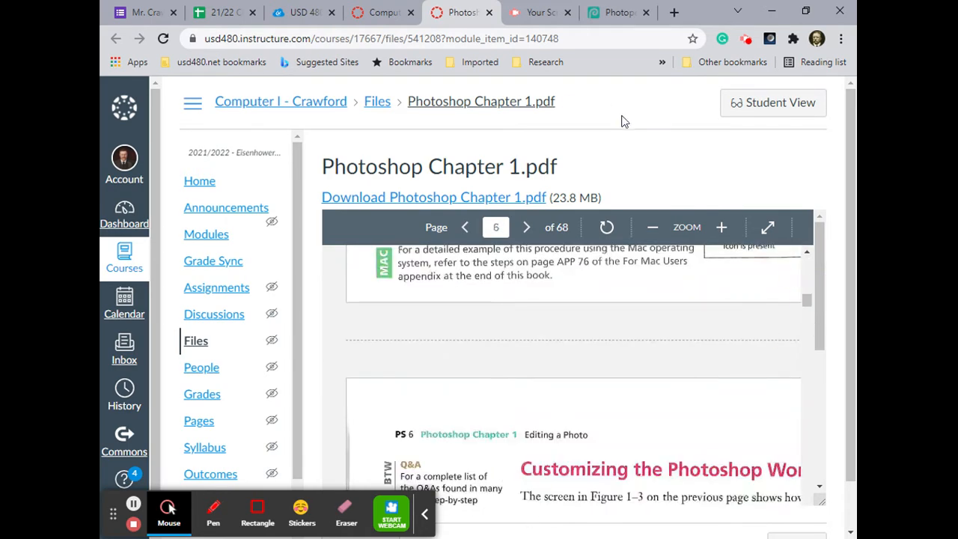
Step: Return to Photopea and swap the colours so that black is the foreground and white the background
click(611, 23)
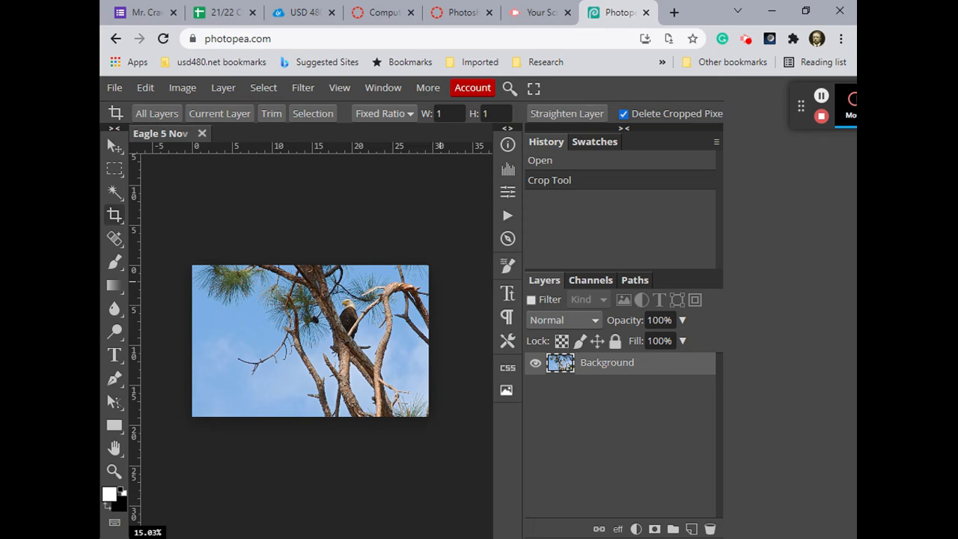
key(x)
key(x)
key(x)
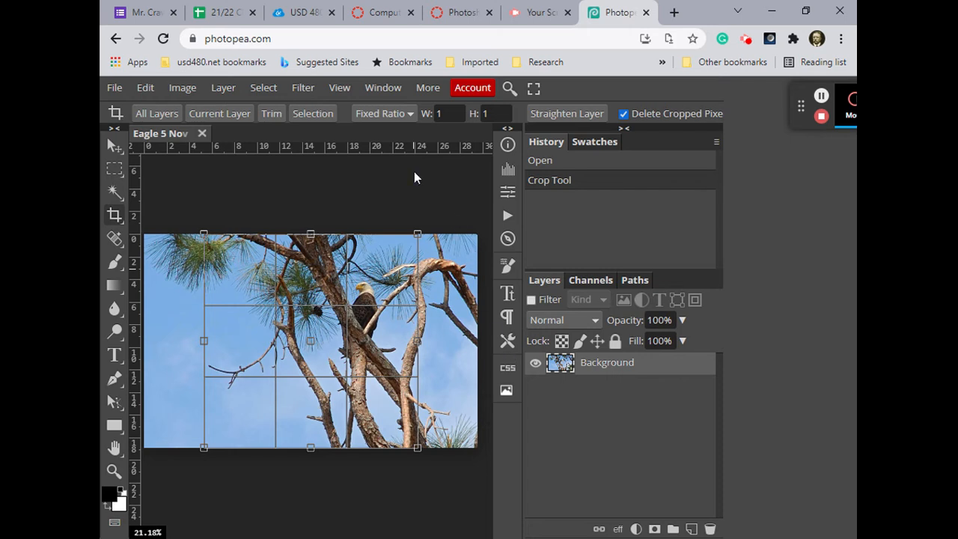
Step: Leave the Crop tool, switch to Rectangle Select and select the entire eagle image
click(113, 147)
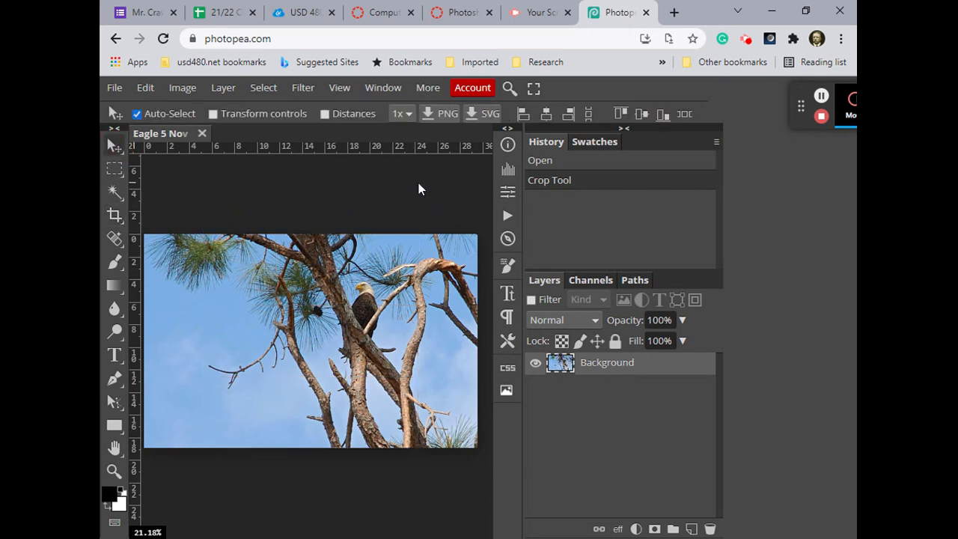
click(112, 169)
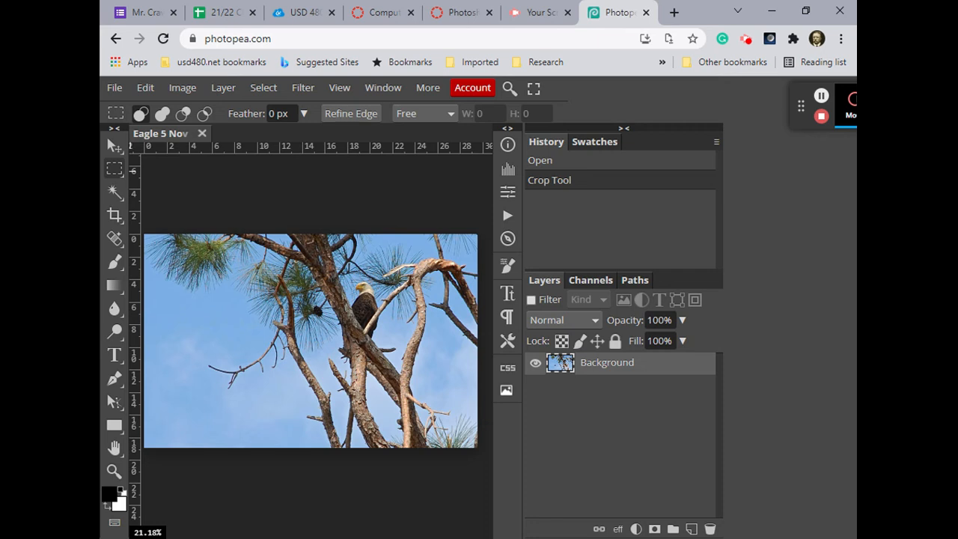
click(263, 89)
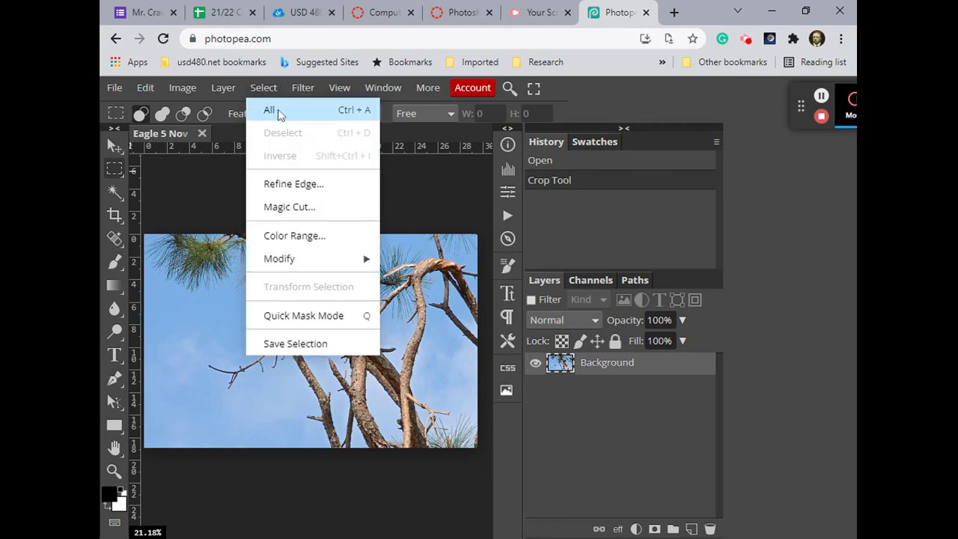
click(346, 112)
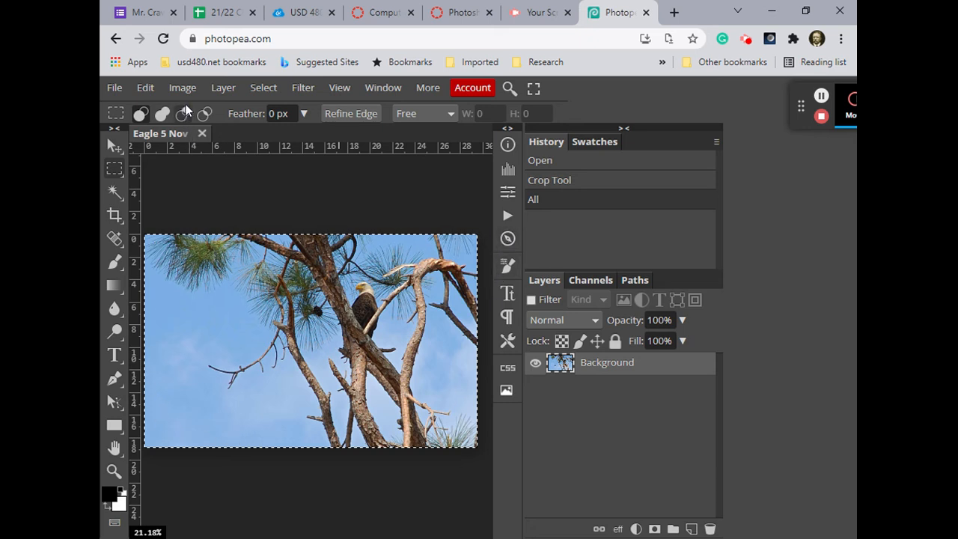
Step: Try a 38 px black stroke positioned outside the selection around the eagle image, and undo it
click(145, 89)
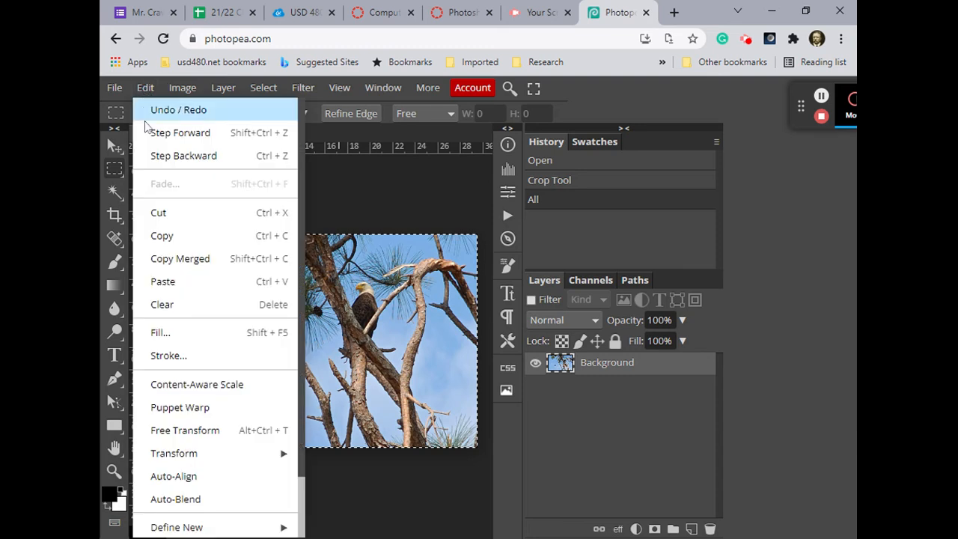
click(163, 360)
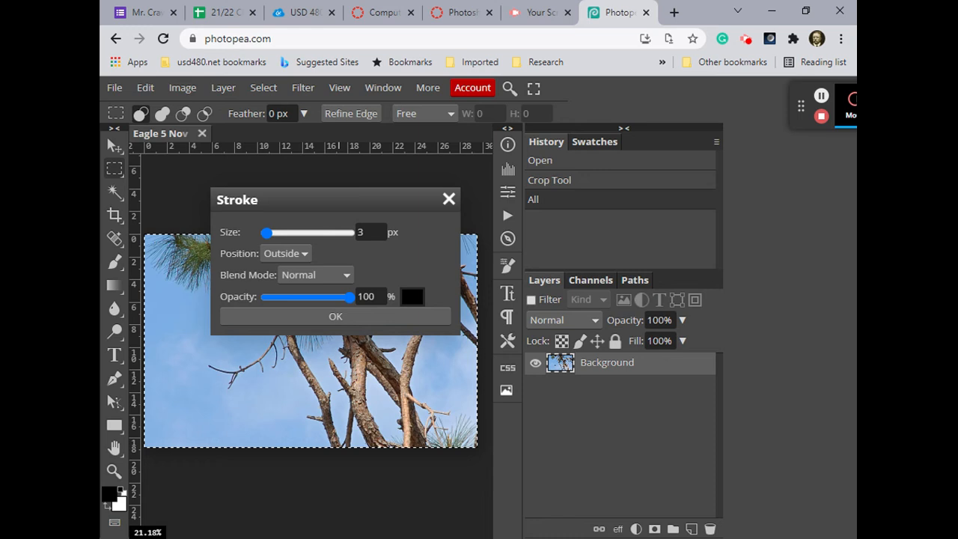
click(360, 231)
text(37.5)
click(324, 319)
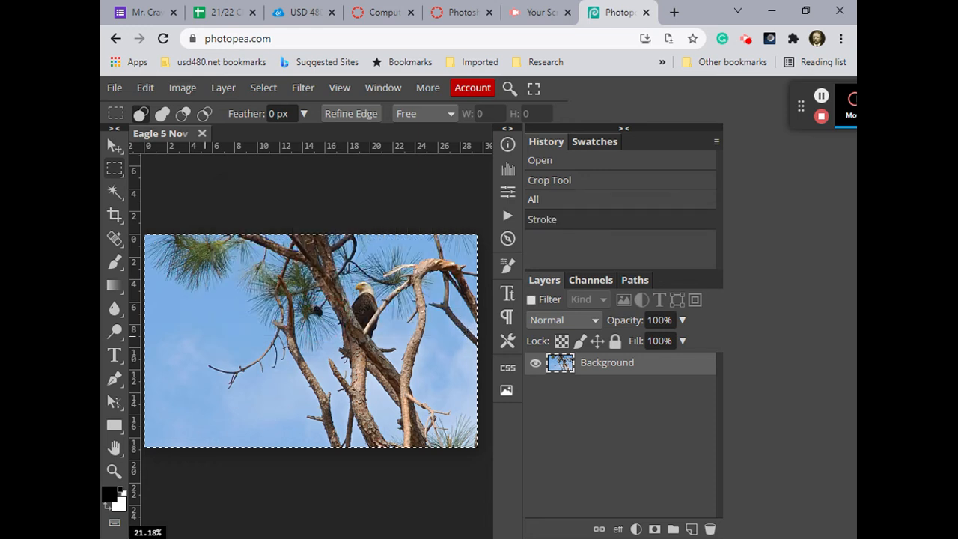
key(ctrl+z)
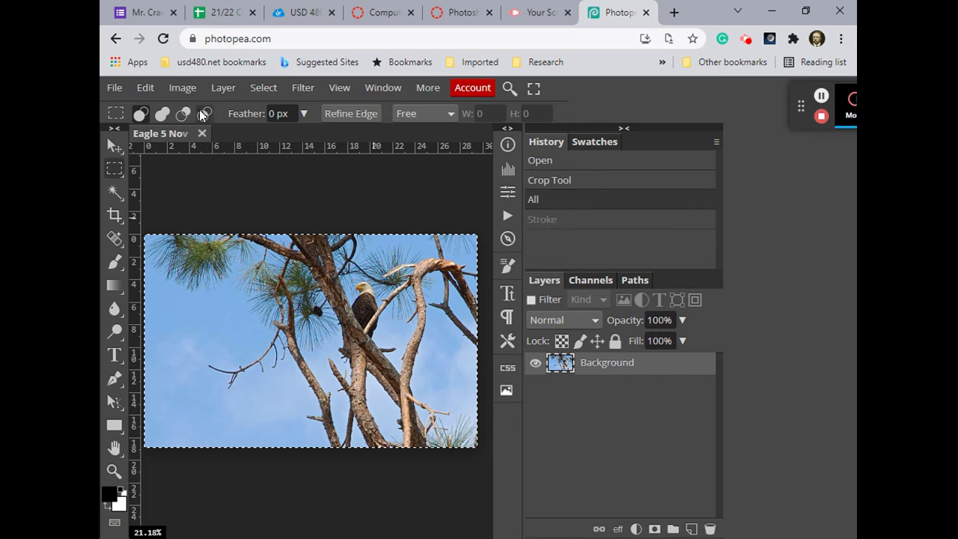
Step: Apply a 38 px black stroke positioned inside the selection, and compare the image before and after it in the history
click(142, 89)
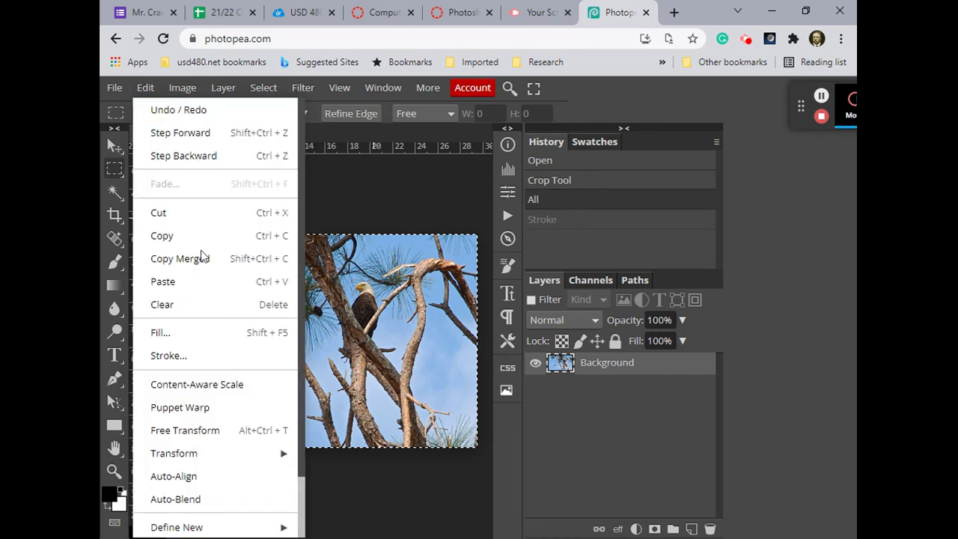
click(187, 362)
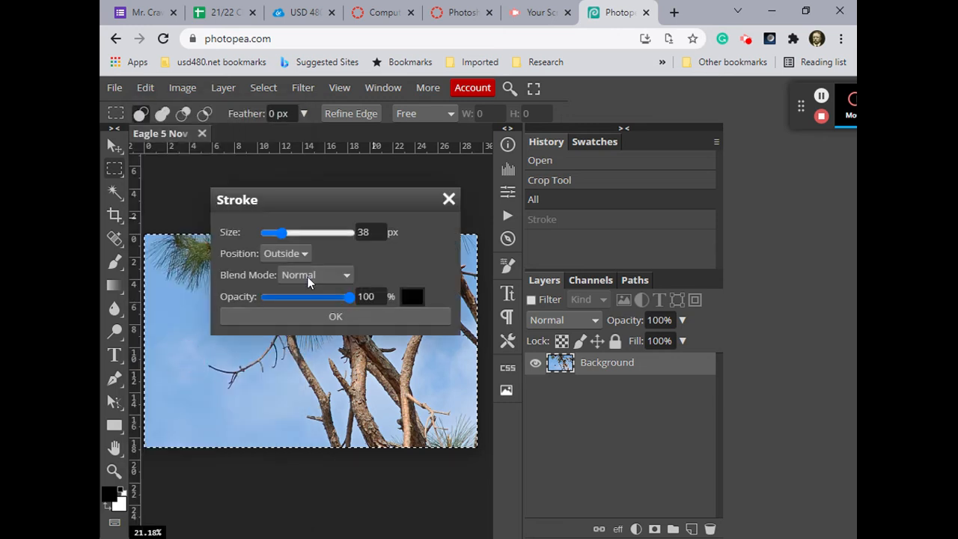
click(302, 255)
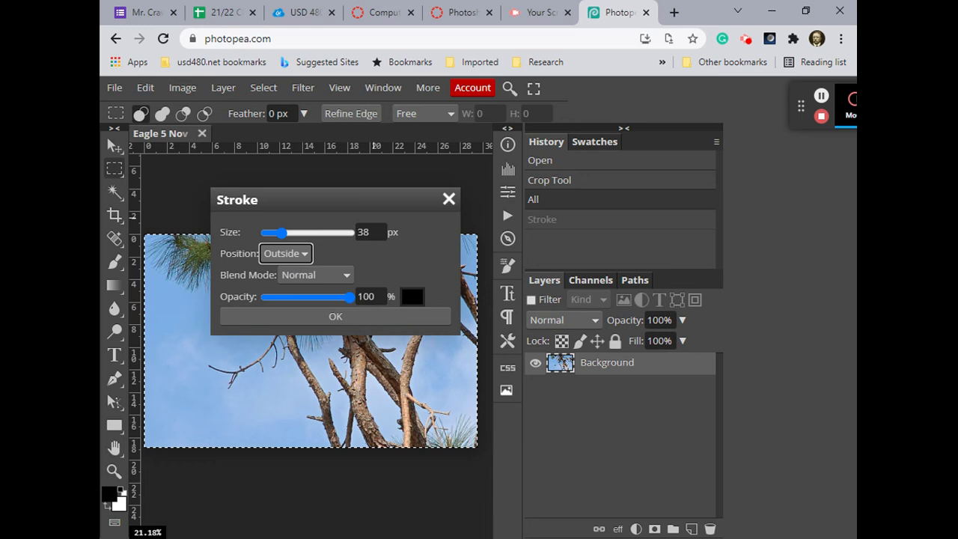
click(288, 270)
click(345, 317)
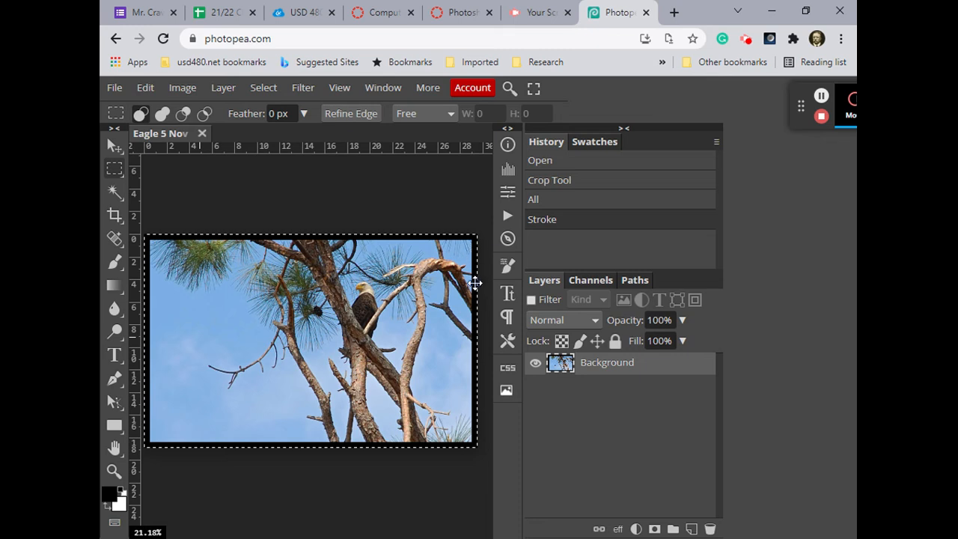
click(564, 203)
click(564, 222)
Step: Modify the selection into a 25 px border around the image's edge
click(262, 90)
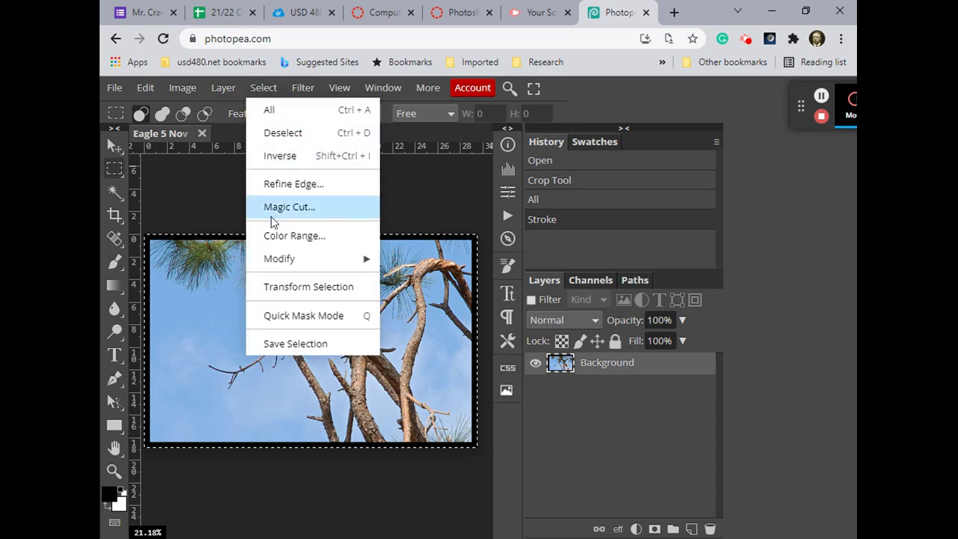
mouse_move(279, 261)
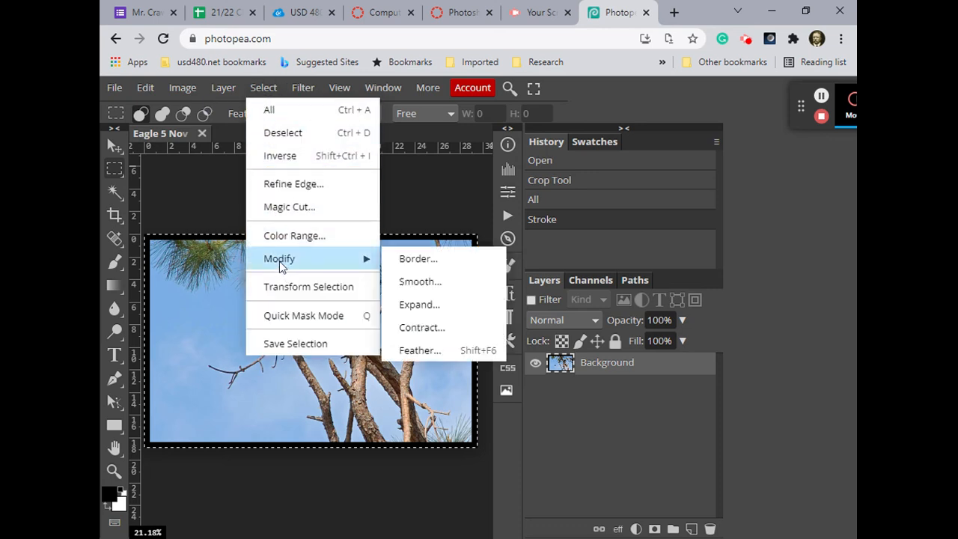
click(419, 260)
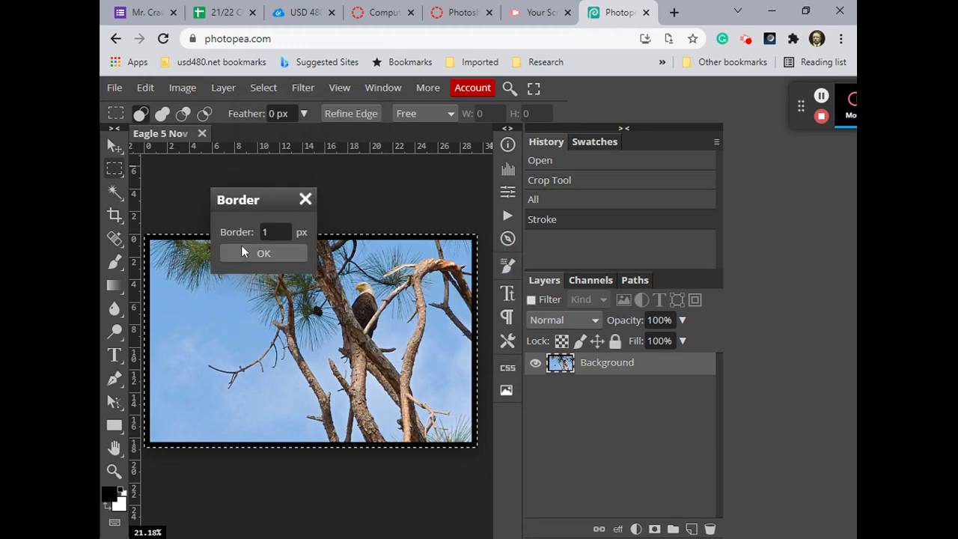
double_click(263, 233)
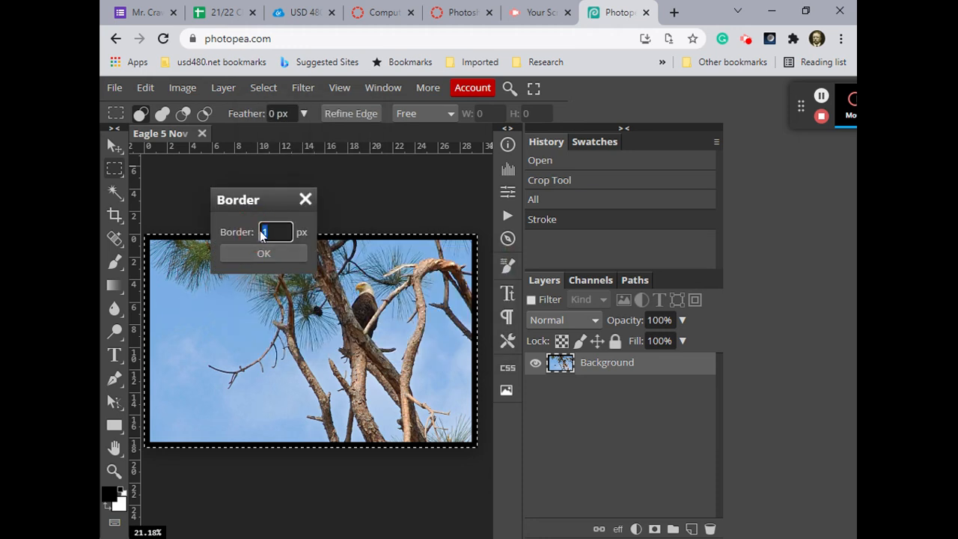
text(25)
click(256, 254)
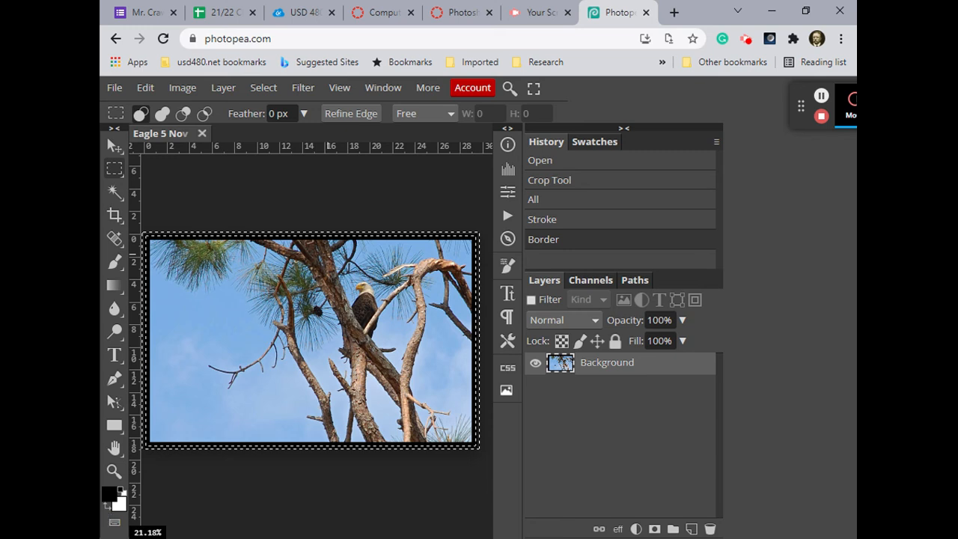
Step: Make white the foreground colour, stroke the border selection at 13 px with the position set to Center, and deselect
key(x)
click(145, 88)
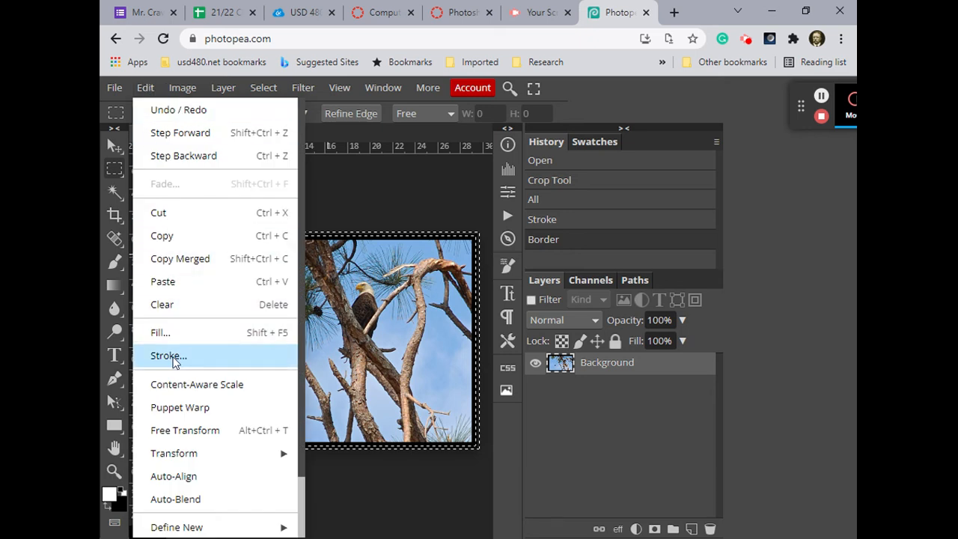
click(169, 355)
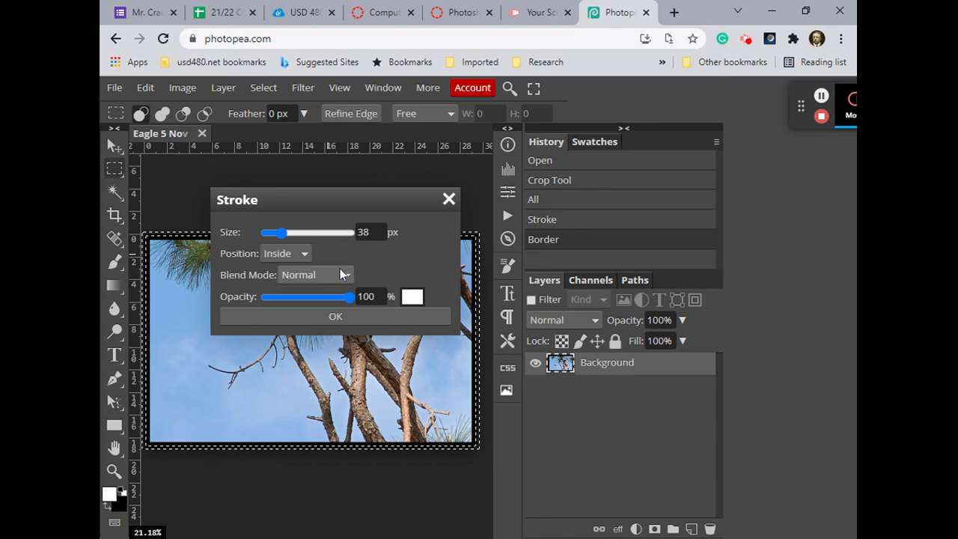
click(365, 233)
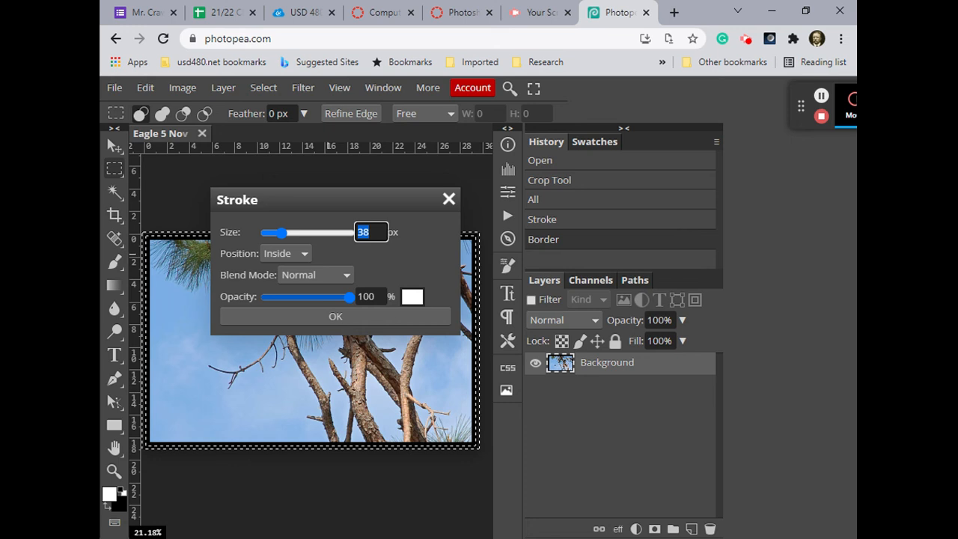
text(12.5)
click(298, 253)
click(287, 291)
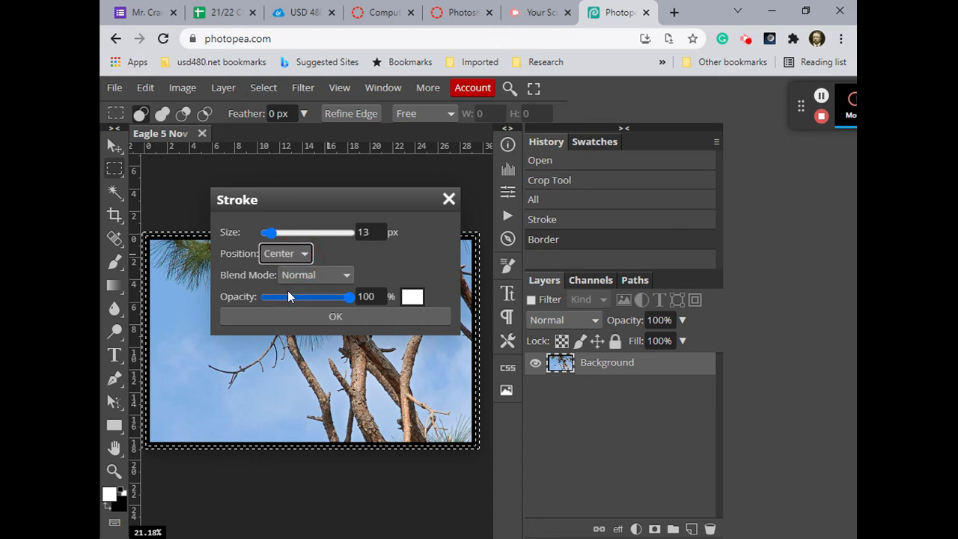
click(346, 318)
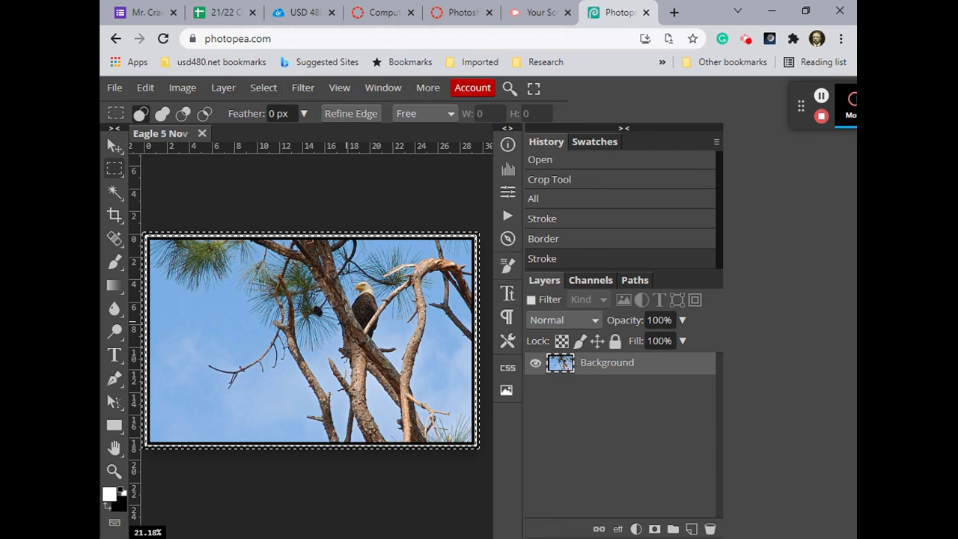
click(265, 88)
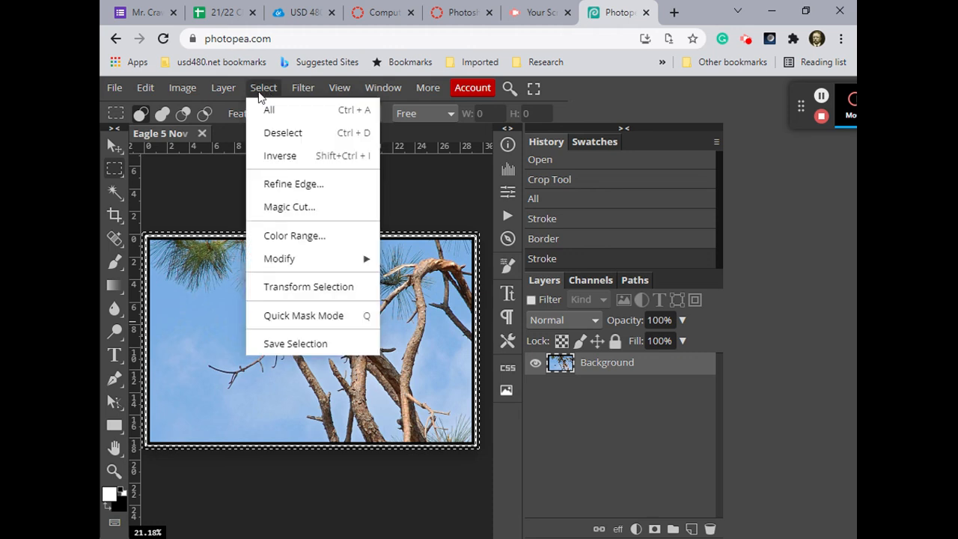
click(441, 192)
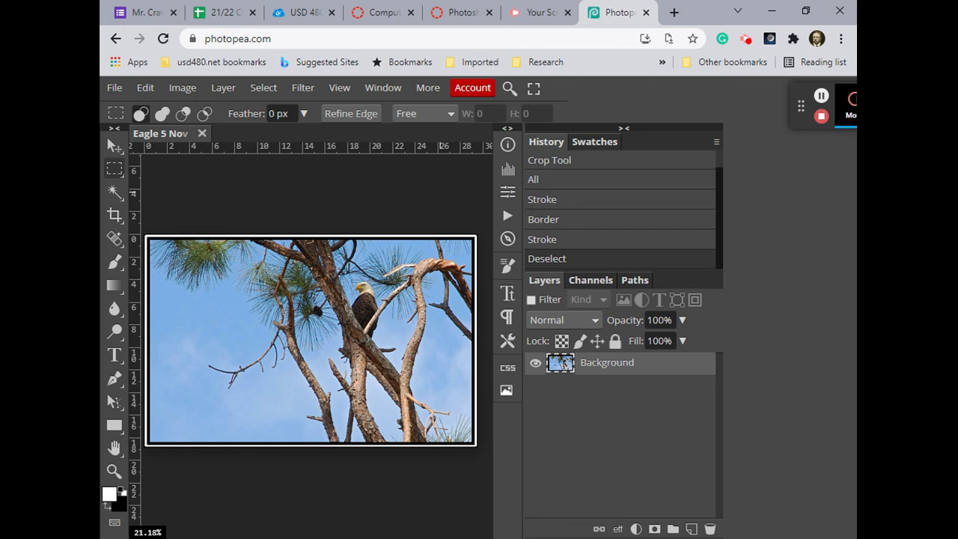
Step: Resize the bordered eagle image to a height of 4 inches, keeping the proportions linked and Resample on
key(ctrl+d)
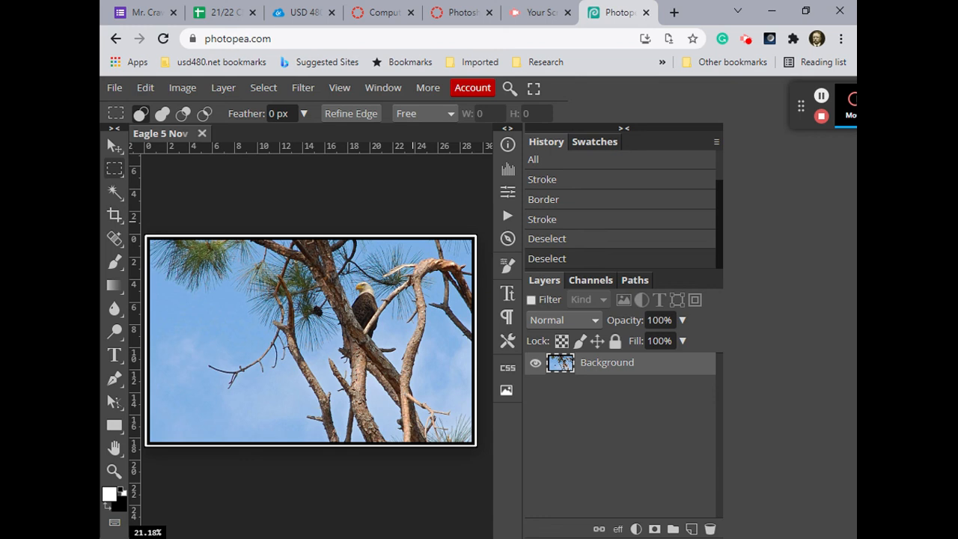
click(182, 89)
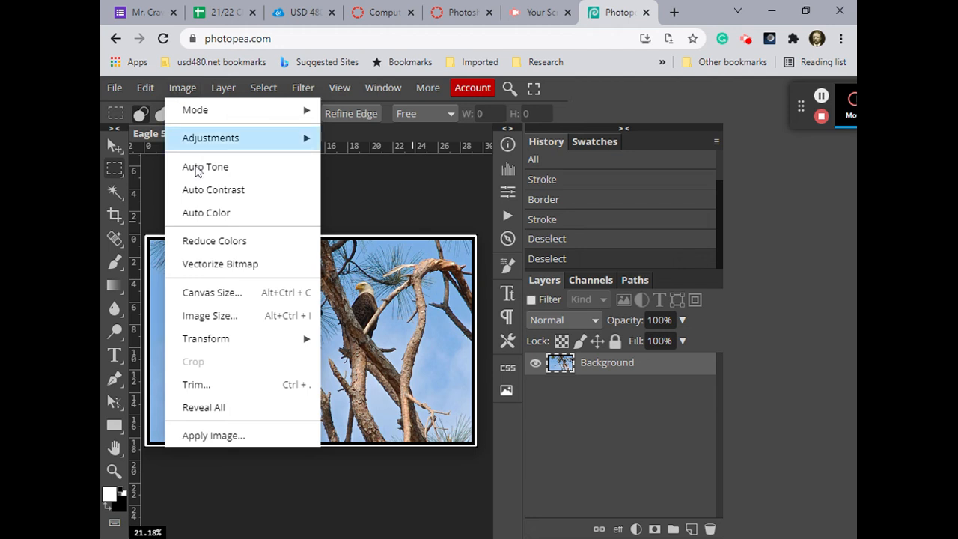
click(220, 321)
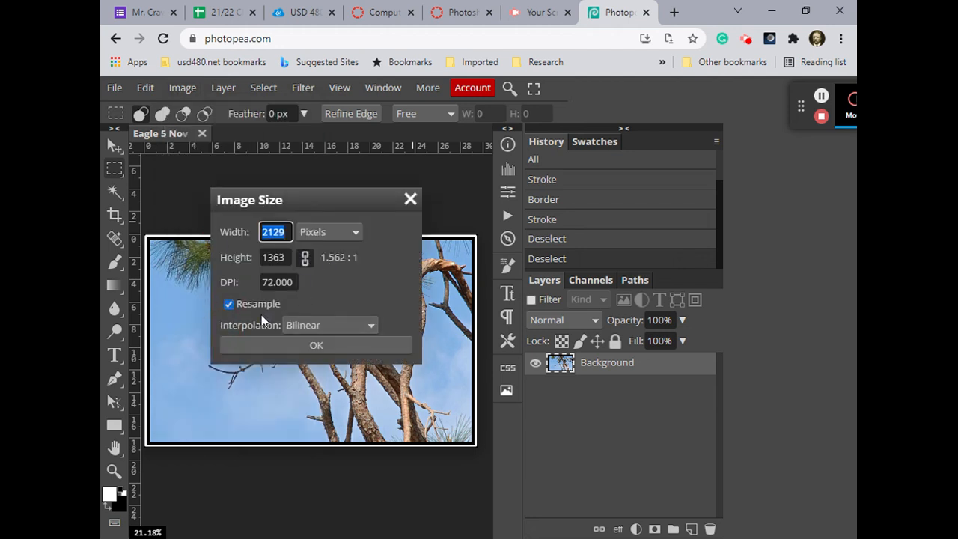
click(339, 231)
click(338, 243)
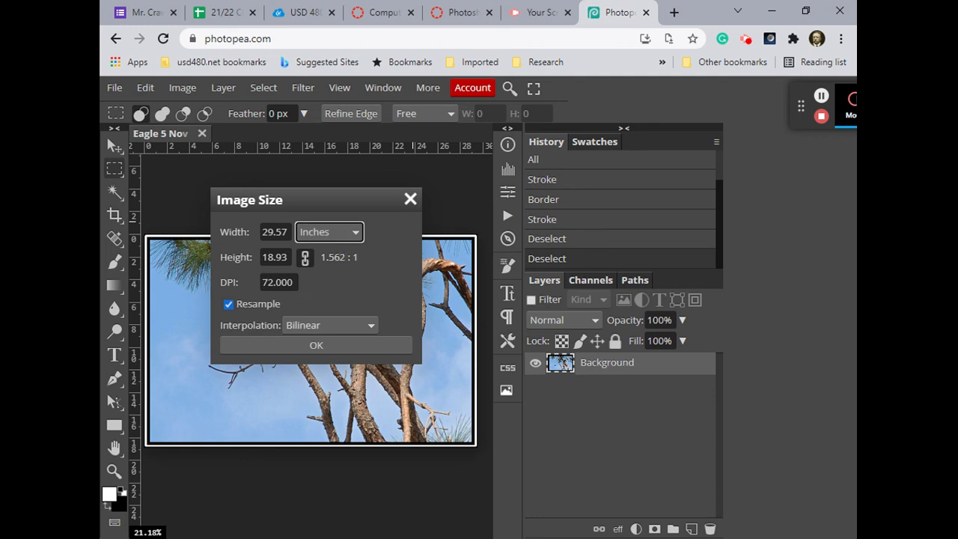
click(275, 257)
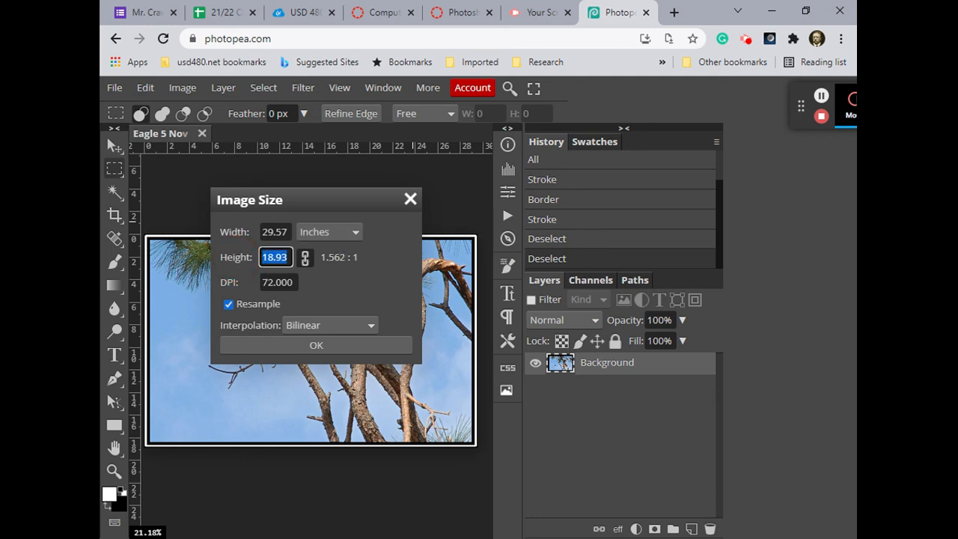
text(4)
click(321, 347)
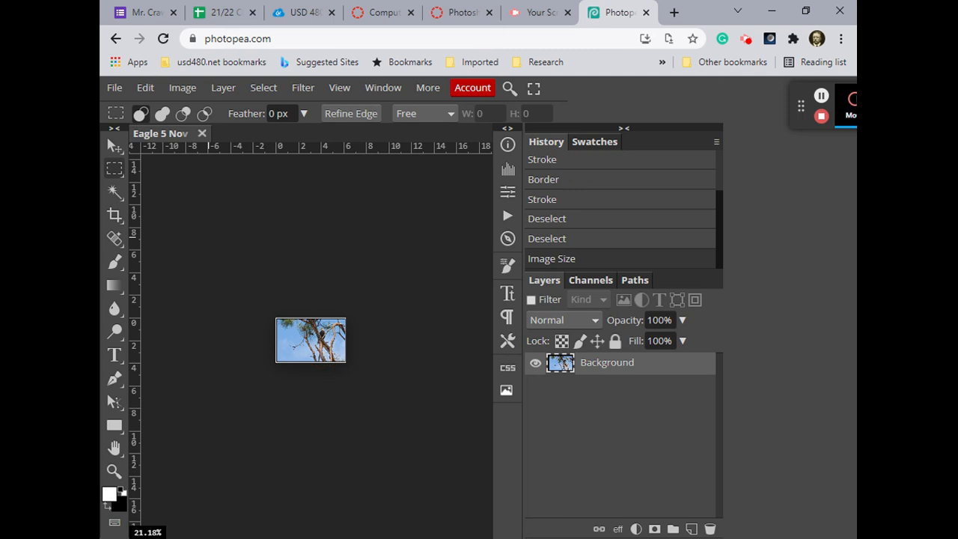
Step: Save the resized eagle image as a PSD
key(ctrl+1)
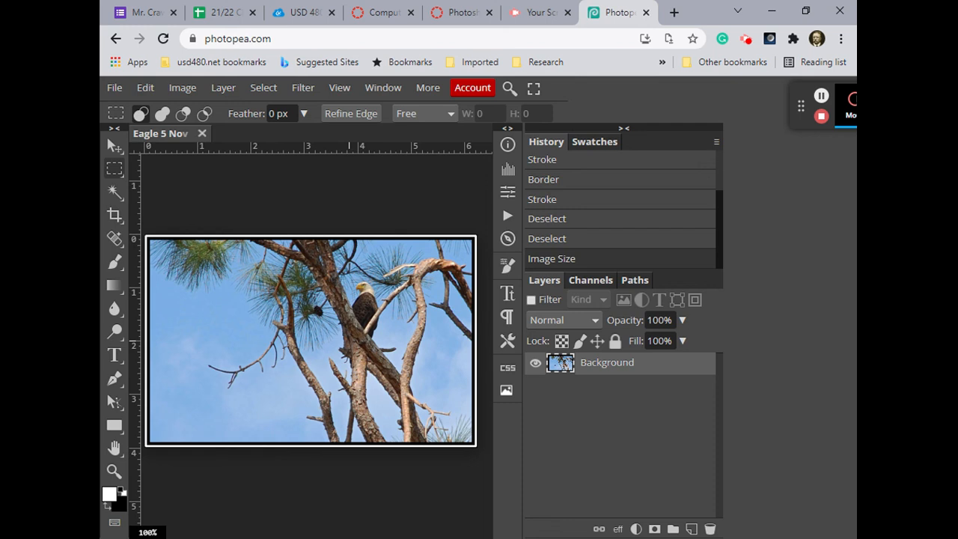
click(114, 89)
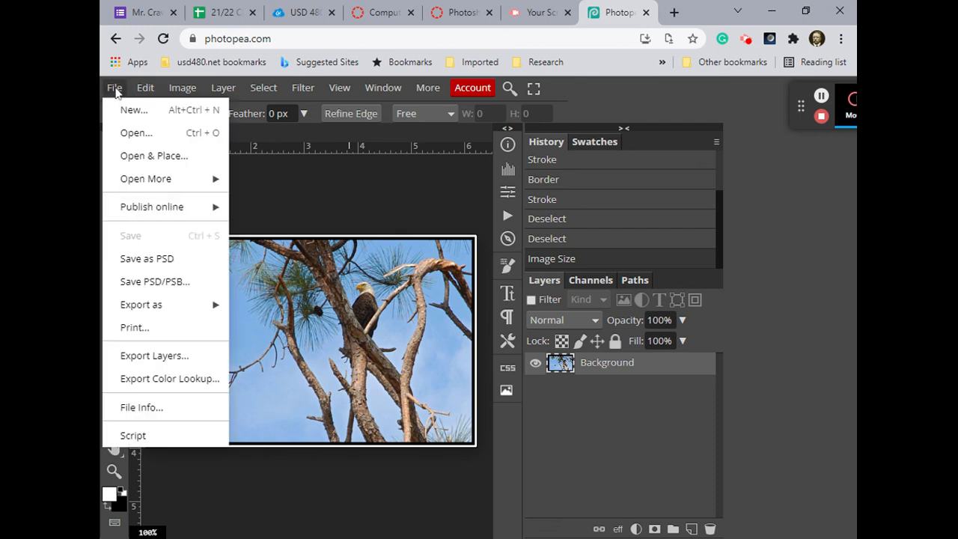
click(140, 264)
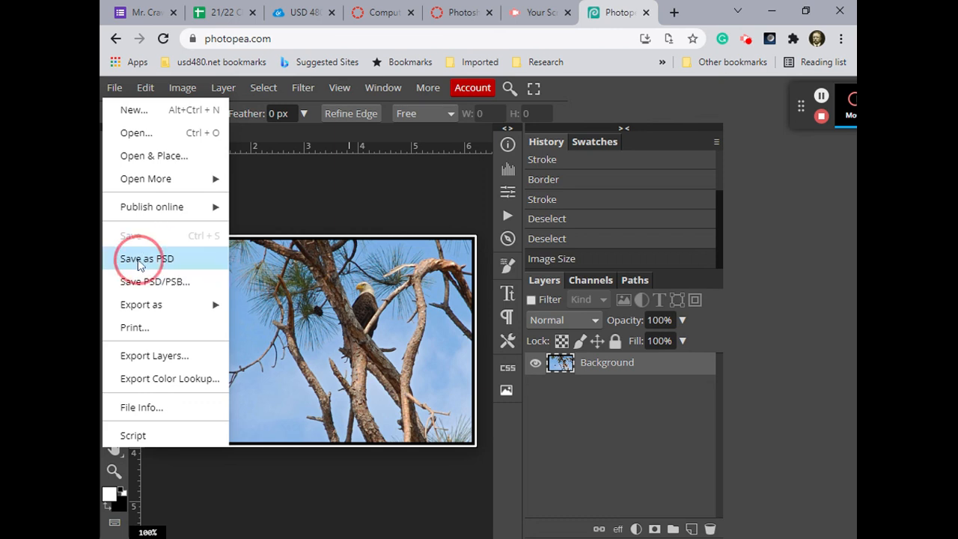